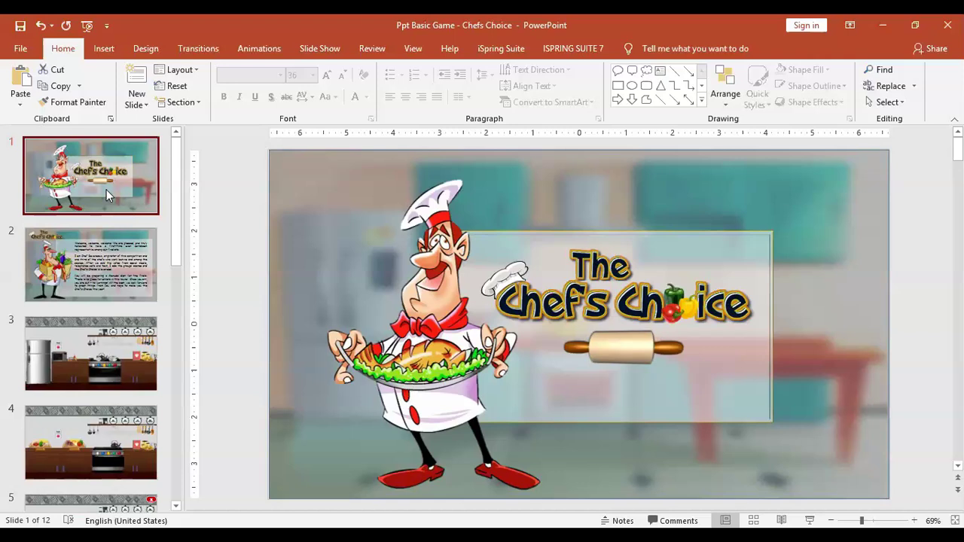
Play the title slide as a slide show, and return to editing.
{"action": "left_click", "coordinate": [320, 48]}
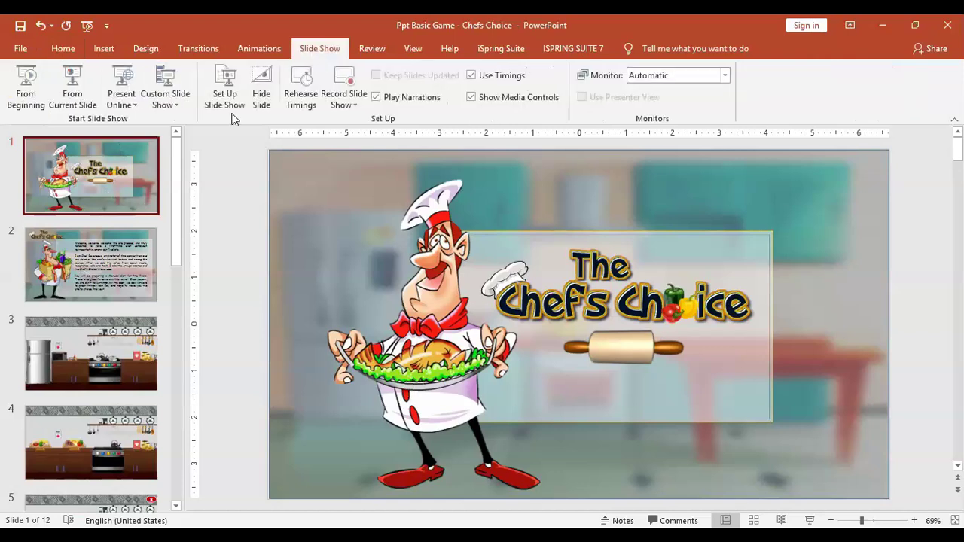
{"action": "left_click", "coordinate": [82, 104]}
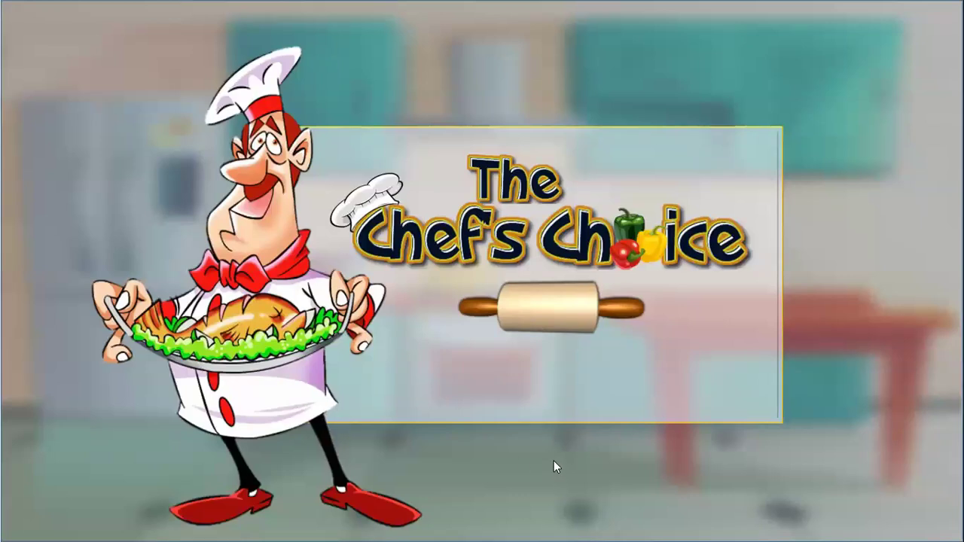
{"action": "key", "text": "Escape"}
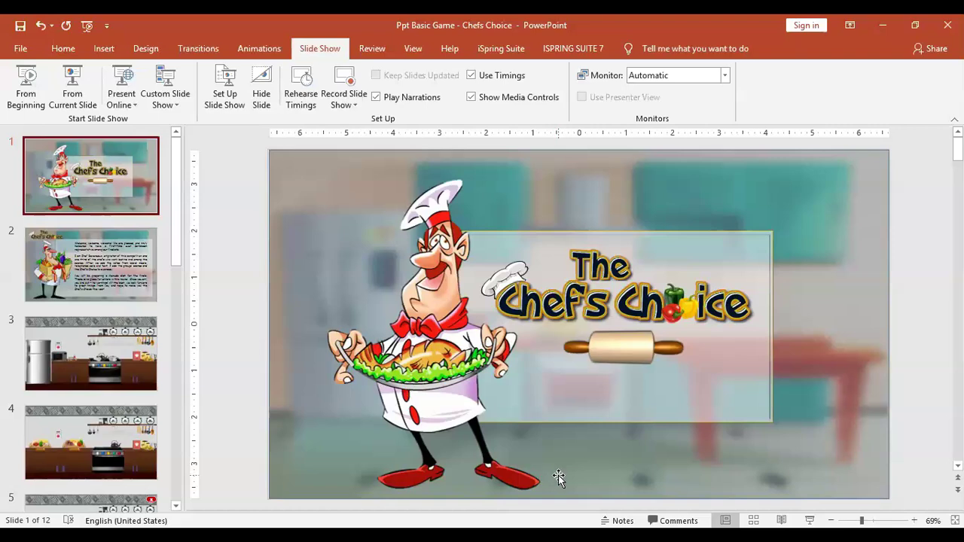
{"action": "left_click", "coordinate": [642, 396]}
Review the game's slides from the welcome message on slide 2 through the closing message on slide 12.
{"action": "left_click", "coordinate": [115, 272]}
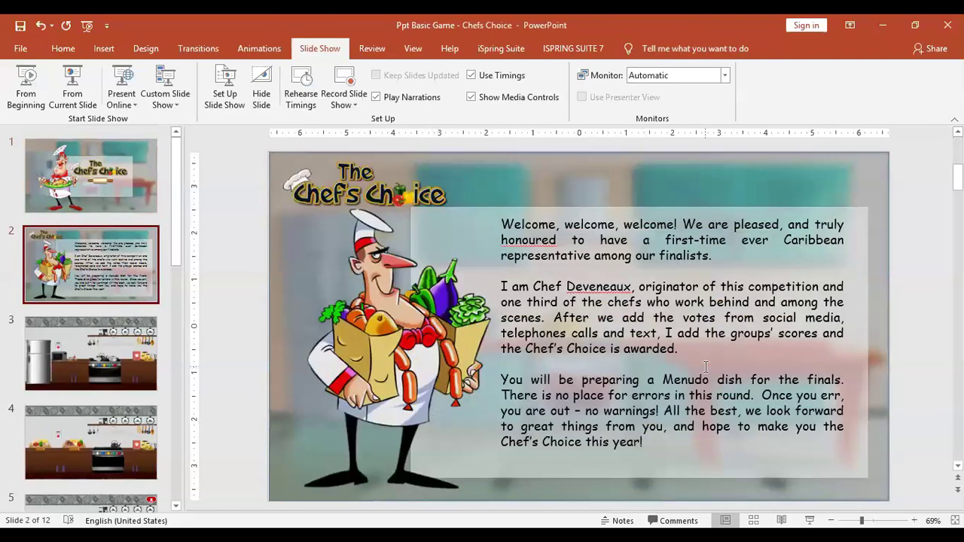
{"action": "left_click", "coordinate": [71, 359]}
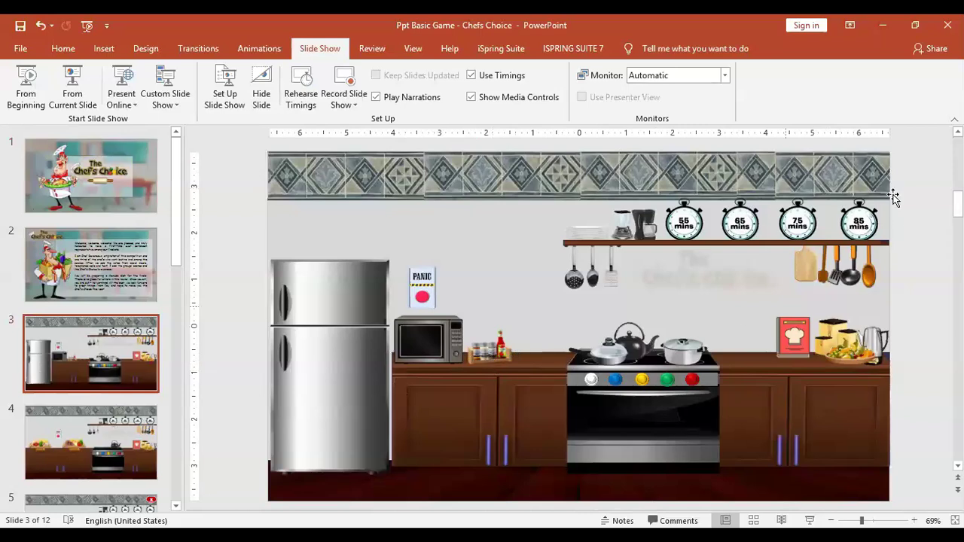
{"action": "scroll", "coordinate": [60, 414], "scroll_direction": "down", "scroll_amount": 1}
{"action": "left_click", "coordinate": [83, 360]}
{"action": "scroll", "coordinate": [84, 360], "scroll_direction": "down", "scroll_amount": 3}
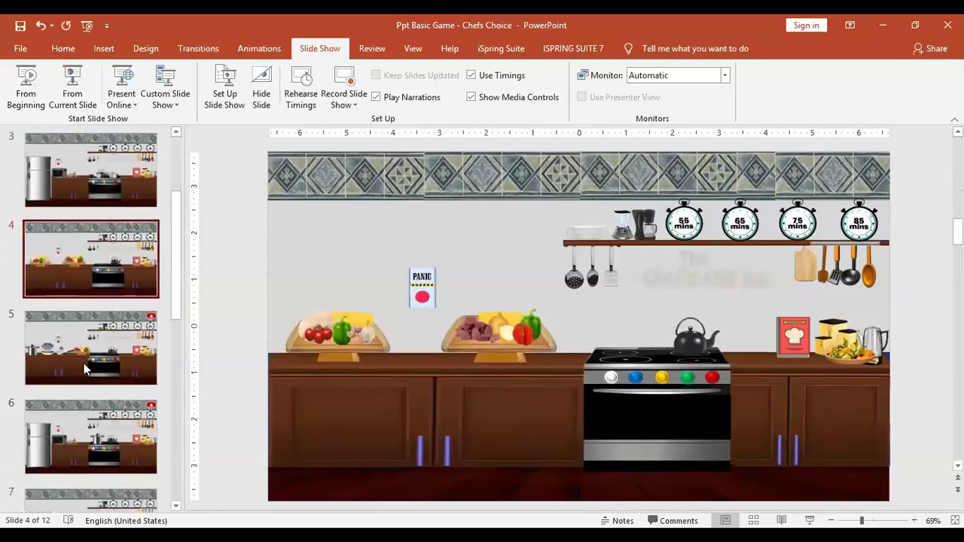
{"action": "scroll", "coordinate": [84, 369], "scroll_direction": "down", "scroll_amount": 1}
{"action": "left_click", "coordinate": [75, 377]}
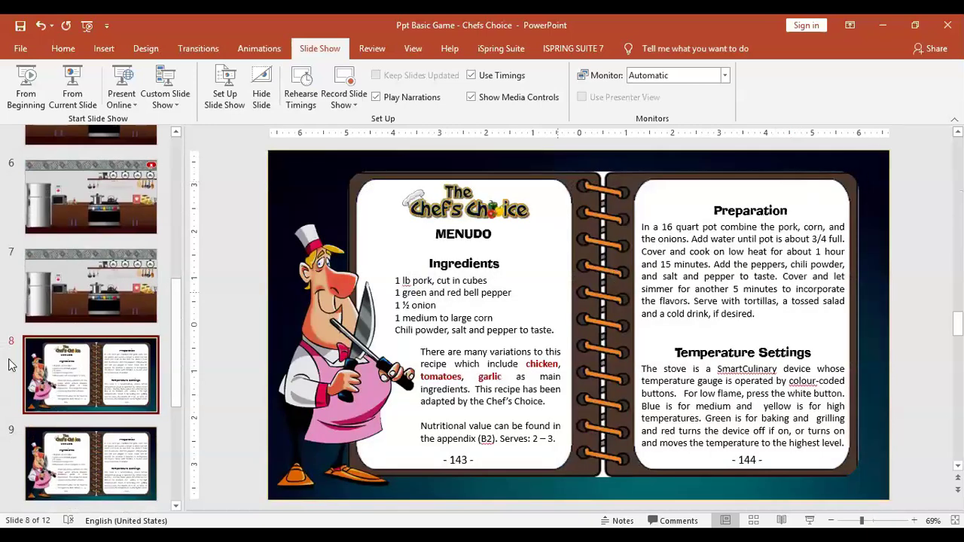
{"action": "scroll", "coordinate": [79, 374], "scroll_direction": "down", "scroll_amount": 2}
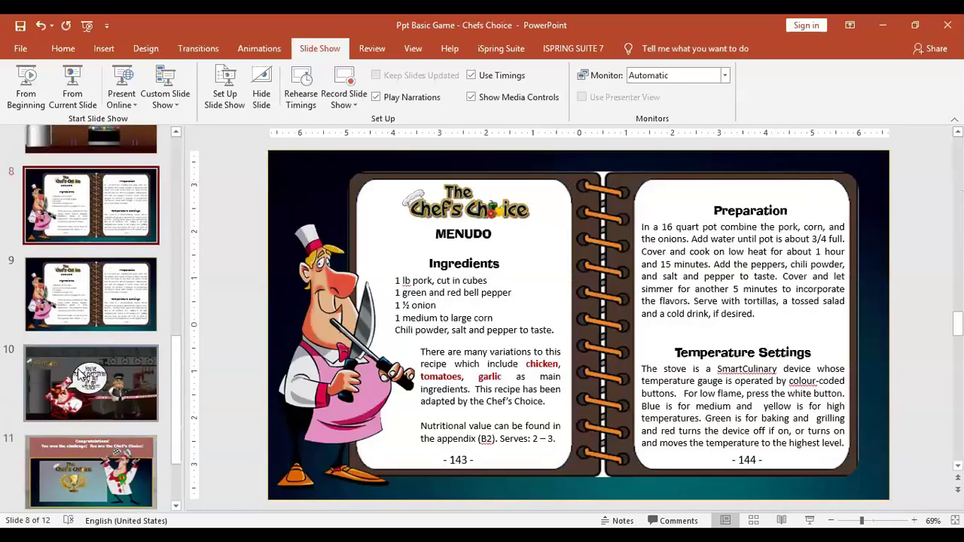
{"action": "scroll", "coordinate": [80, 374], "scroll_direction": "down", "scroll_amount": 1}
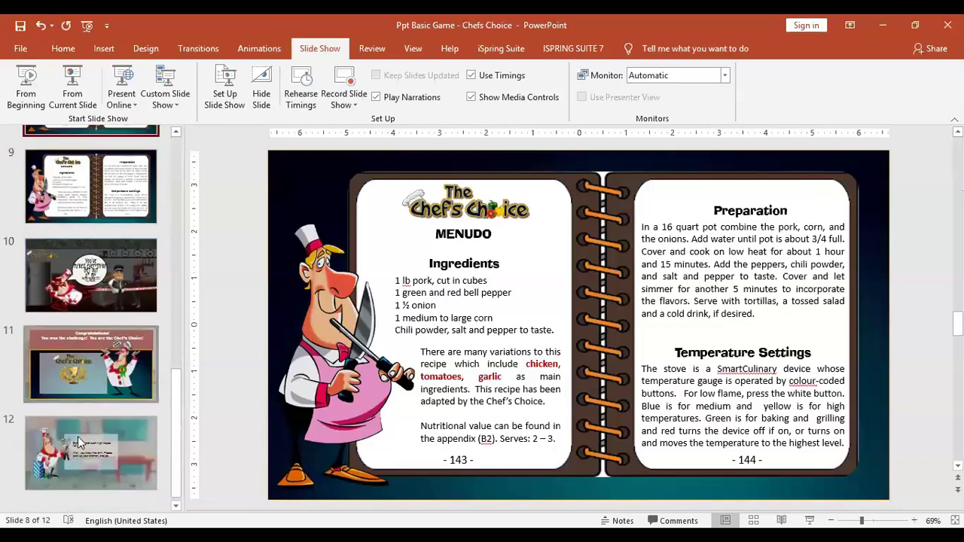
{"action": "left_click", "coordinate": [89, 379]}
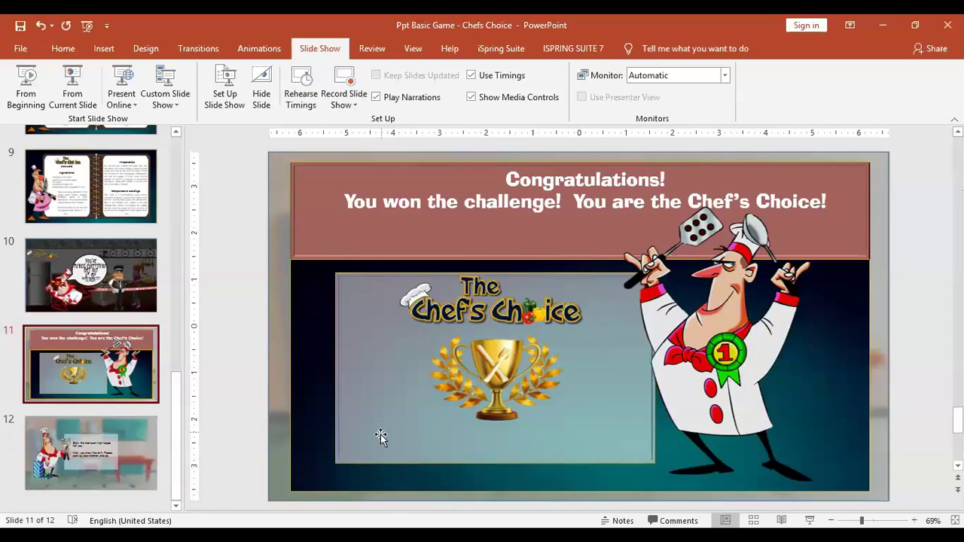
{"action": "left_click", "coordinate": [88, 458]}
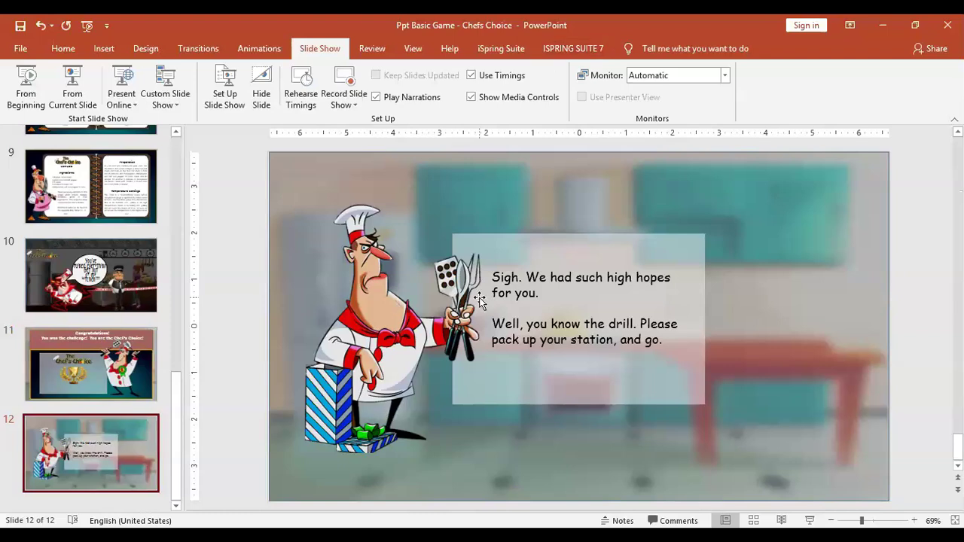
Go back through the deck from the last slide to the title slide.
{"action": "key", "text": "Up"}
{"action": "scroll", "coordinate": [118, 225], "scroll_direction": "up", "scroll_amount": 10}
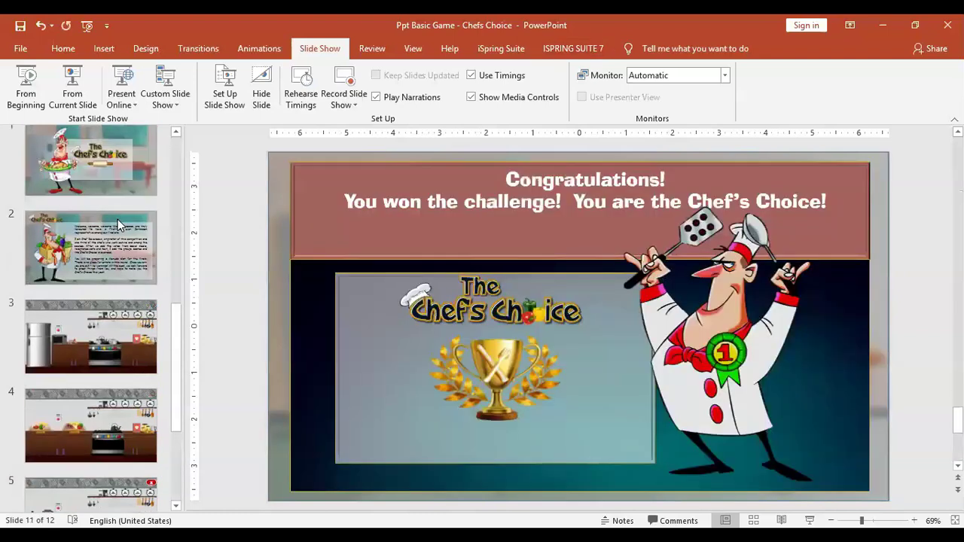
{"action": "key", "text": "Up"}
{"action": "key", "text": "Up"}
{"action": "key", "text": "Up"}
{"action": "key", "text": "Up"}
{"action": "key", "text": "Up"}
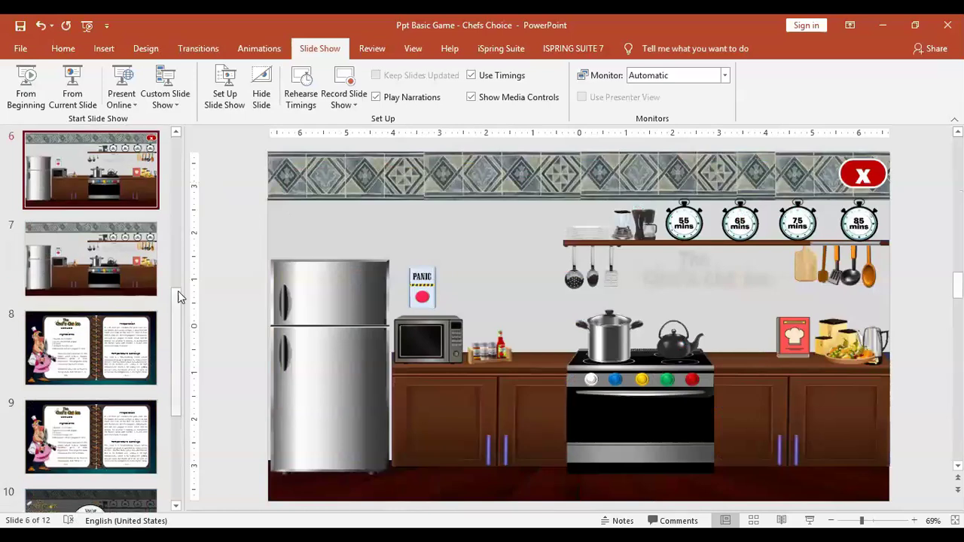
{"action": "left_click_drag", "start_coordinate": [178, 290], "coordinate": [179, 155]}
{"action": "left_click", "coordinate": [94, 192]}
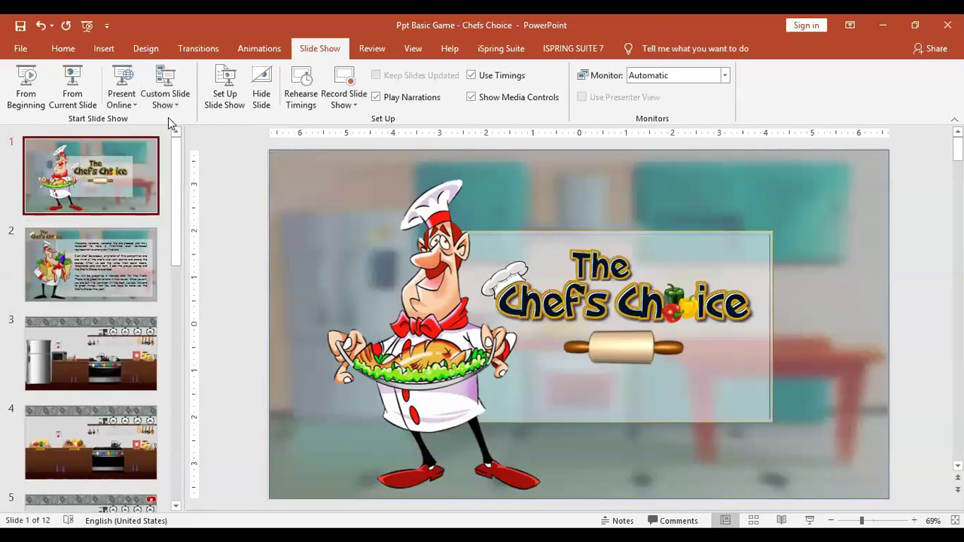
Draw a rounded rectangle about 2.79" by 0.81" centred below the rolling pin, and increase its corner rounding to make a pill shape.
{"action": "left_click", "coordinate": [106, 50]}
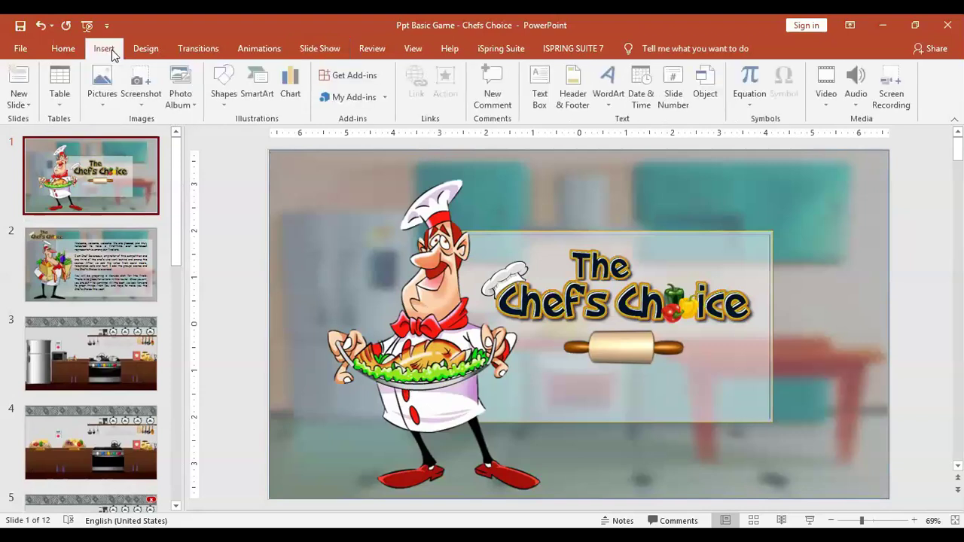
{"action": "left_click", "coordinate": [224, 100]}
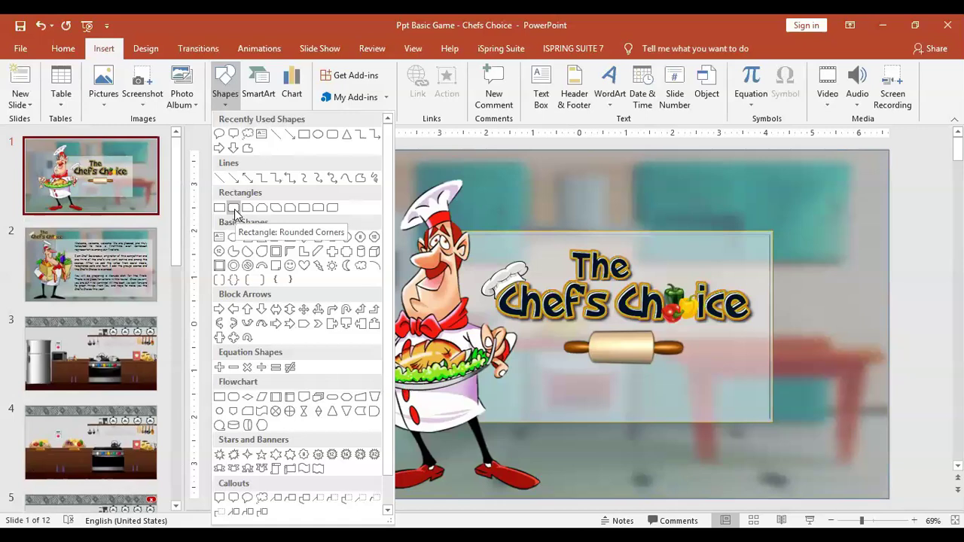
{"action": "left_click", "coordinate": [235, 213]}
{"action": "left_click_drag", "start_coordinate": [575, 396], "coordinate": [703, 442]}
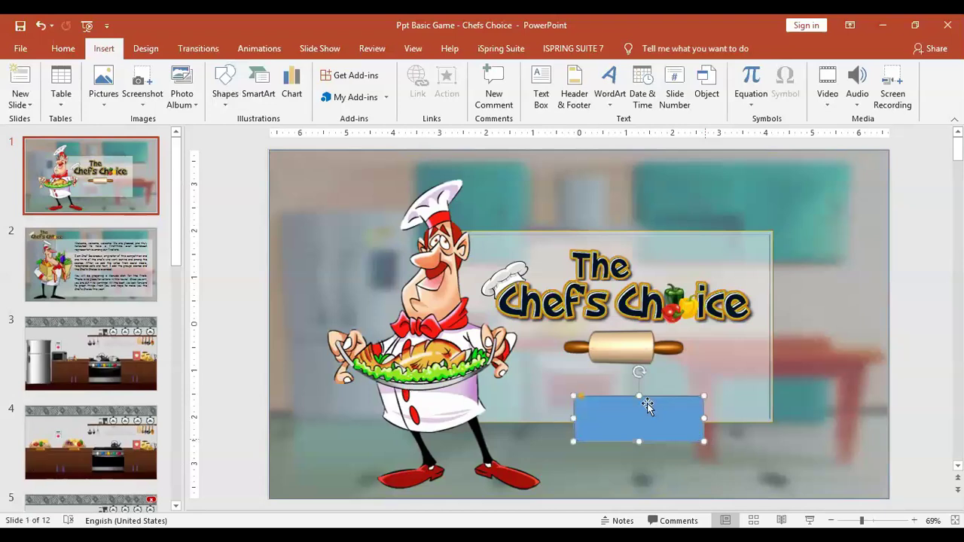
{"action": "left_click_drag", "start_coordinate": [581, 397], "coordinate": [594, 400]}
{"action": "left_click_drag", "start_coordinate": [640, 442], "coordinate": [627, 417]}
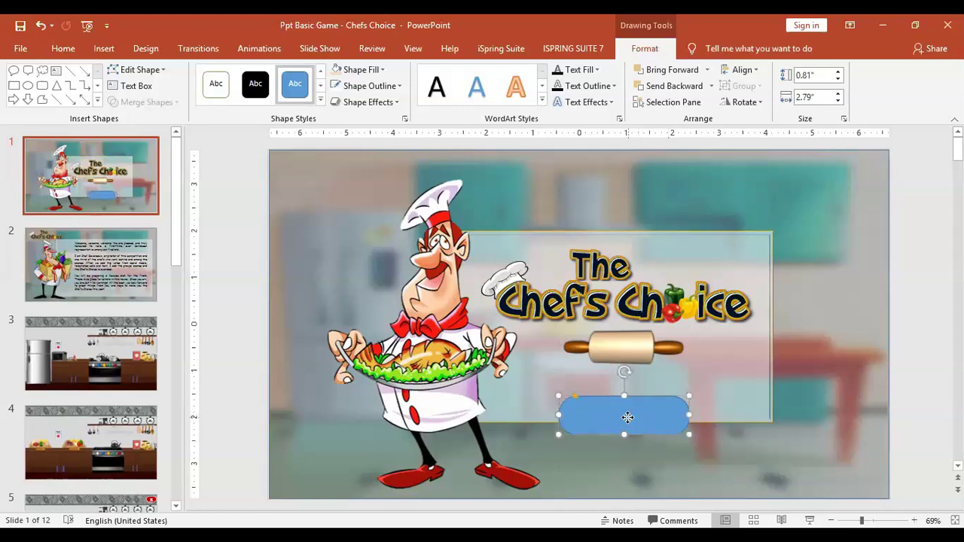
Add the text "PLAY" to the rounded rectangle below the rolling pin.
{"action": "right_click", "coordinate": [628, 417]}
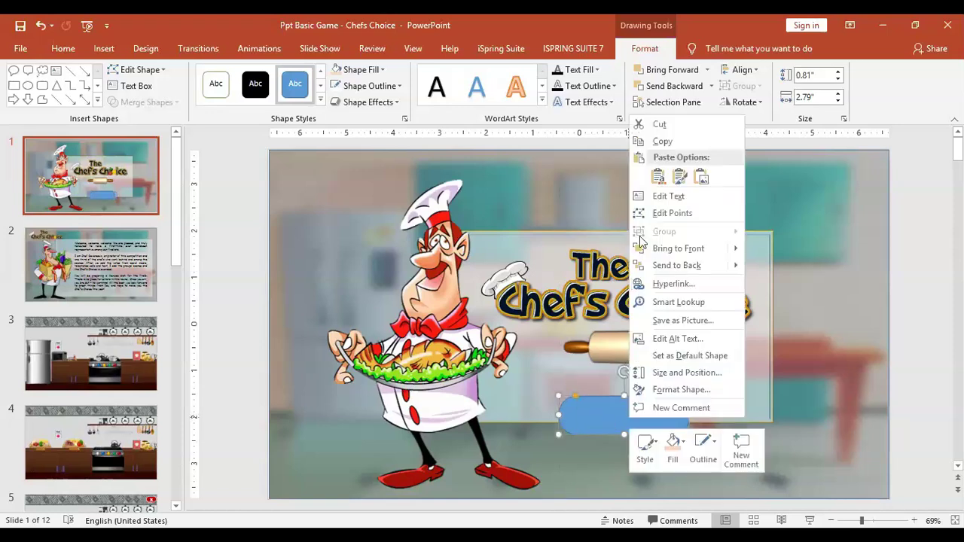
{"action": "left_click", "coordinate": [677, 197]}
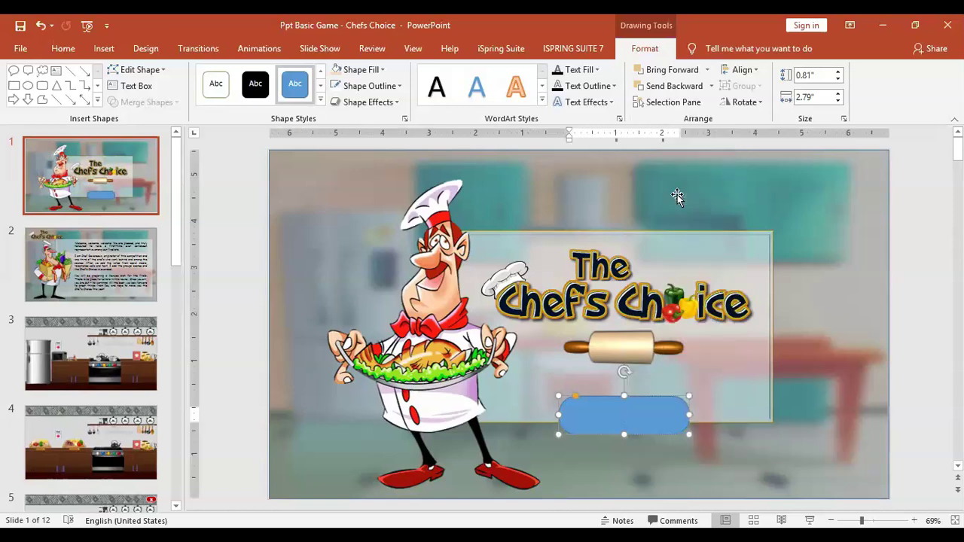
{"action": "type", "text": "PLAY"}
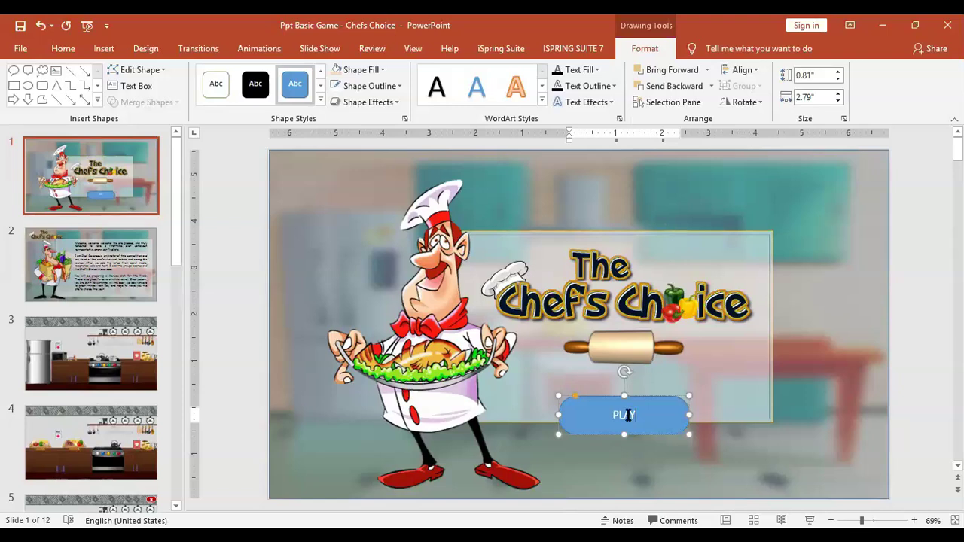
{"action": "left_click", "coordinate": [655, 406]}
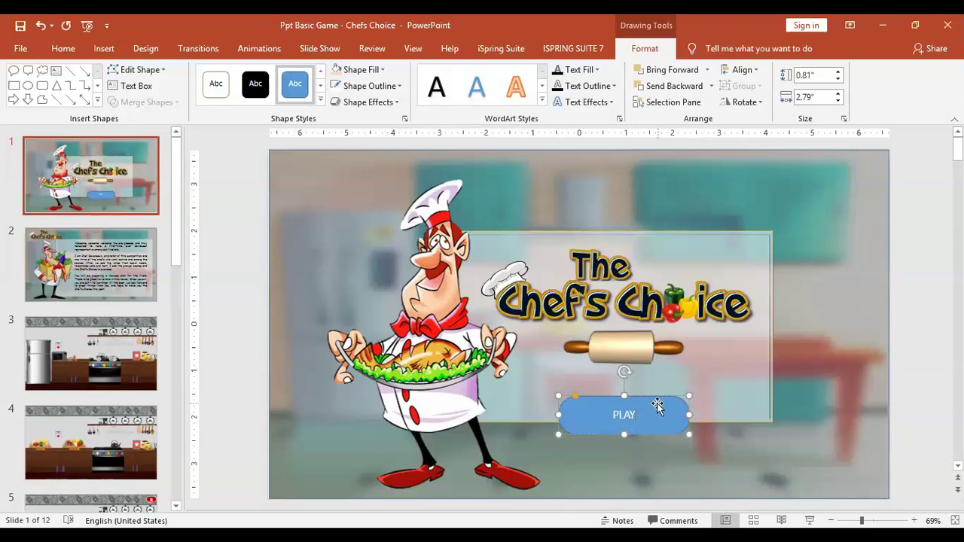
Make the PLAY button's text bold and increase its font size to 36.
{"action": "left_click", "coordinate": [63, 49]}
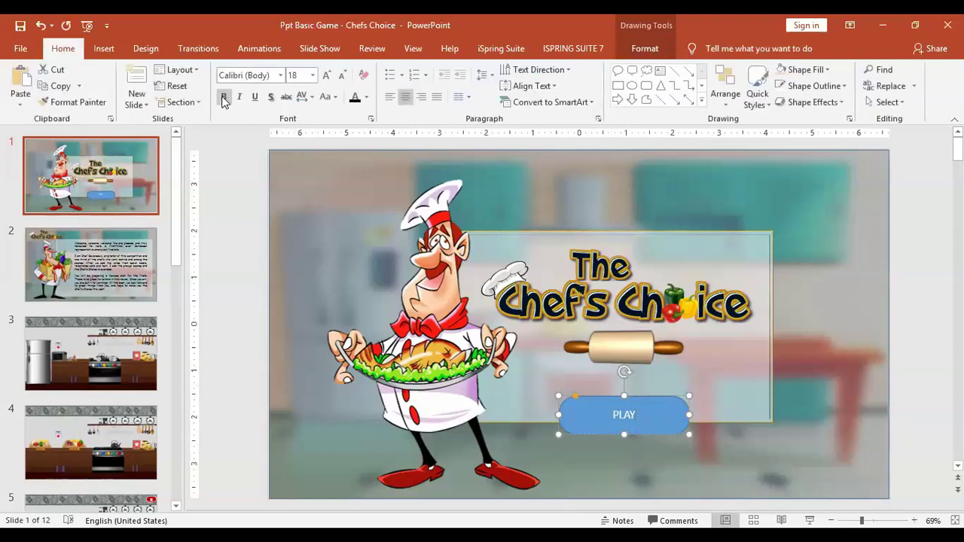
{"action": "left_click", "coordinate": [223, 98]}
{"action": "left_click", "coordinate": [327, 76]}
{"action": "left_click", "coordinate": [326, 76]}
{"action": "left_click", "coordinate": [326, 76]}
{"action": "left_click", "coordinate": [326, 76]}
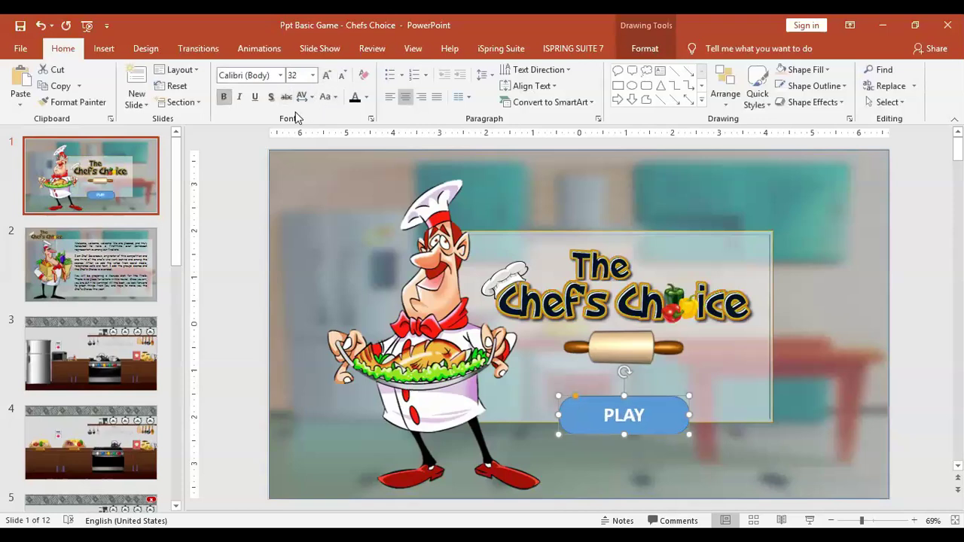
{"action": "left_click", "coordinate": [280, 77]}
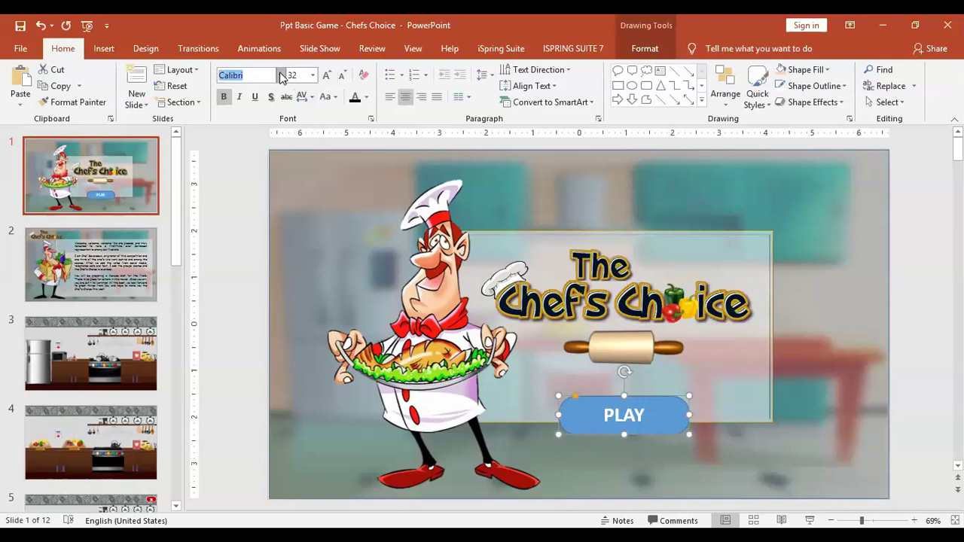
{"action": "left_click", "coordinate": [281, 76]}
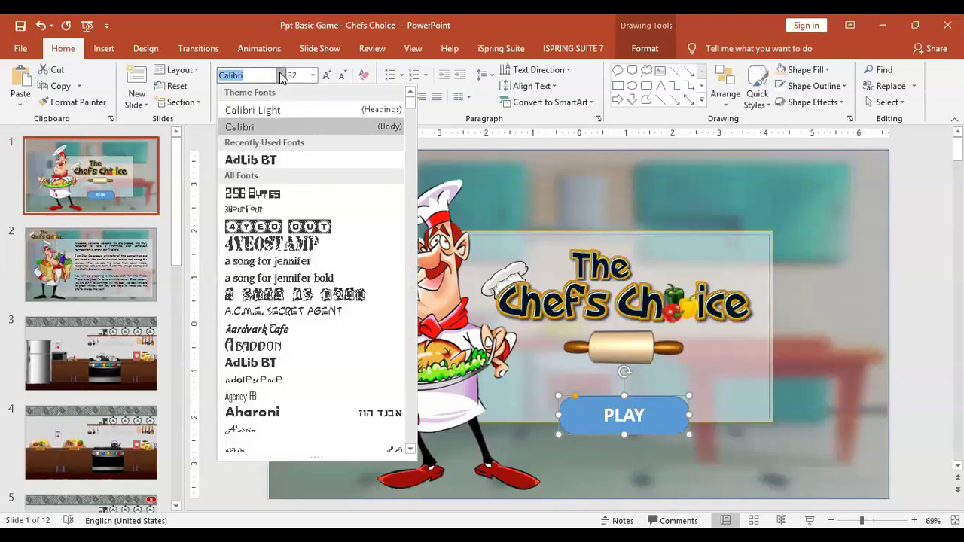
{"action": "left_click", "coordinate": [331, 78]}
{"action": "left_click", "coordinate": [327, 75]}
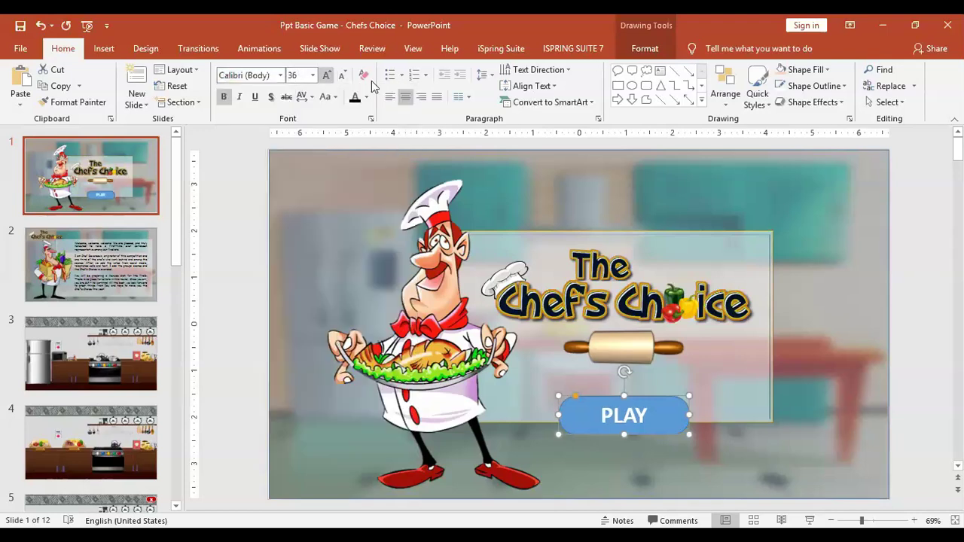
{"action": "left_click", "coordinate": [923, 323]}
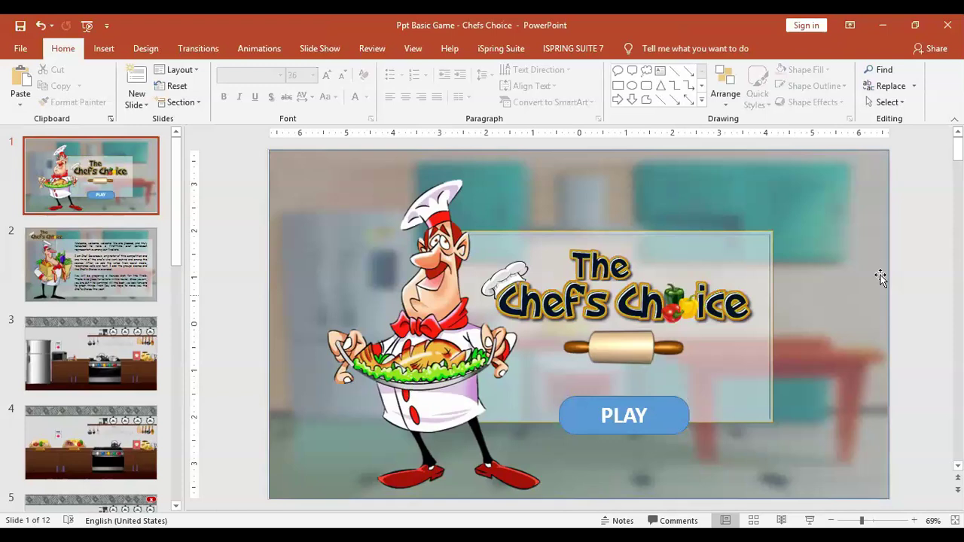
Give the PLAY button a standard orange outline with a 3 pt weight.
{"action": "left_click", "coordinate": [668, 409]}
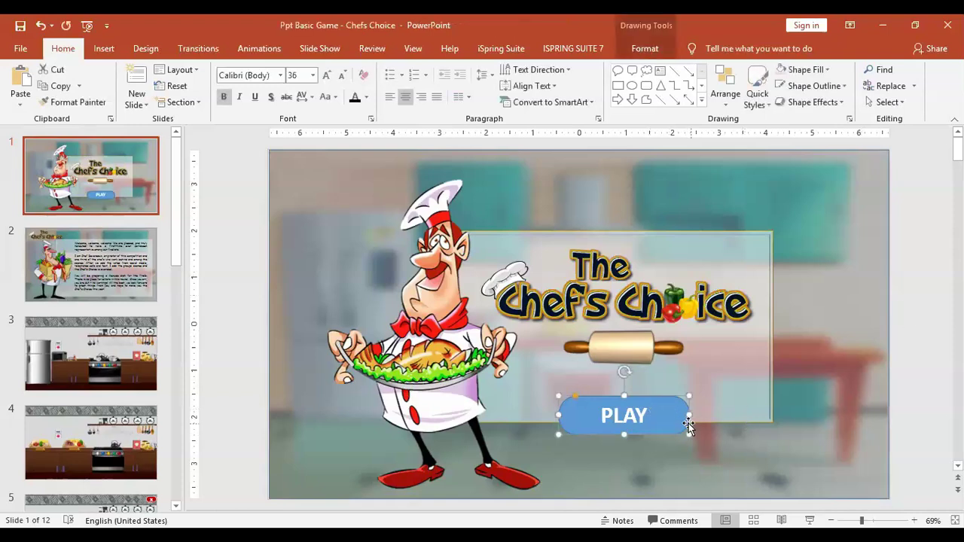
{"action": "left_click", "coordinate": [816, 89]}
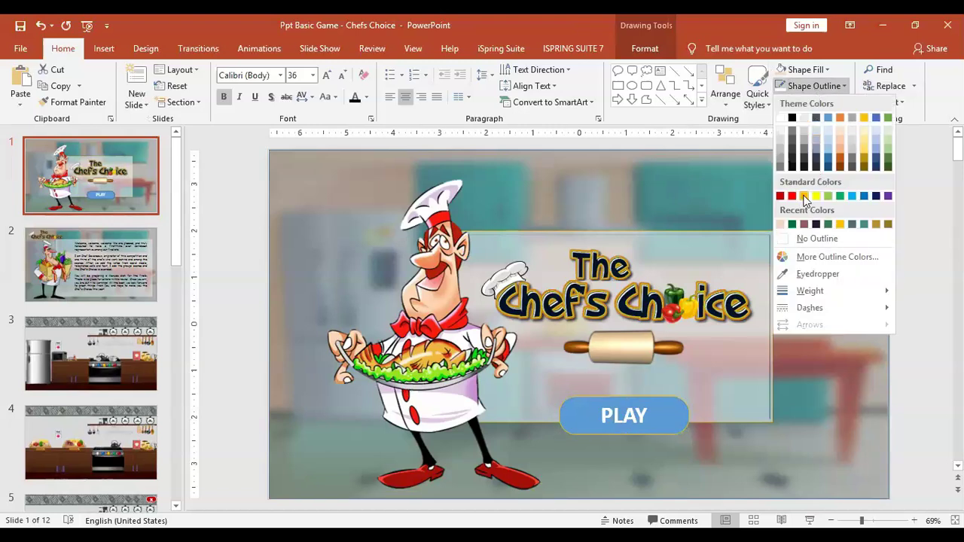
{"action": "left_click", "coordinate": [808, 89]}
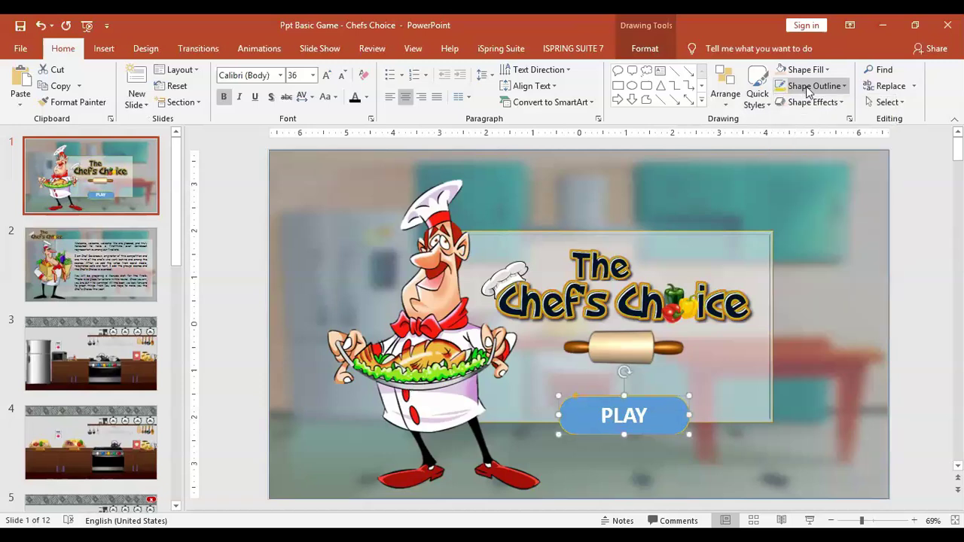
{"action": "left_click", "coordinate": [813, 89]}
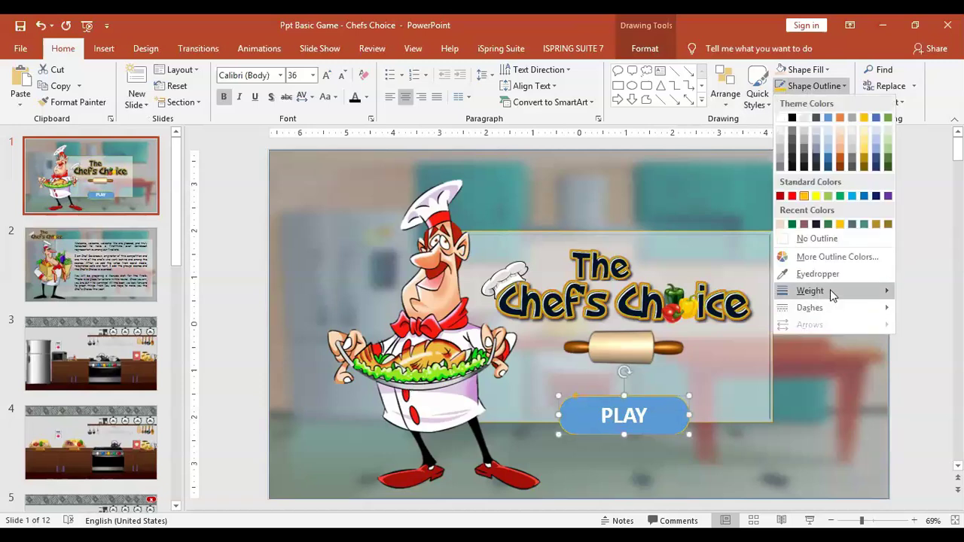
{"action": "mouse_move", "coordinate": [830, 290]}
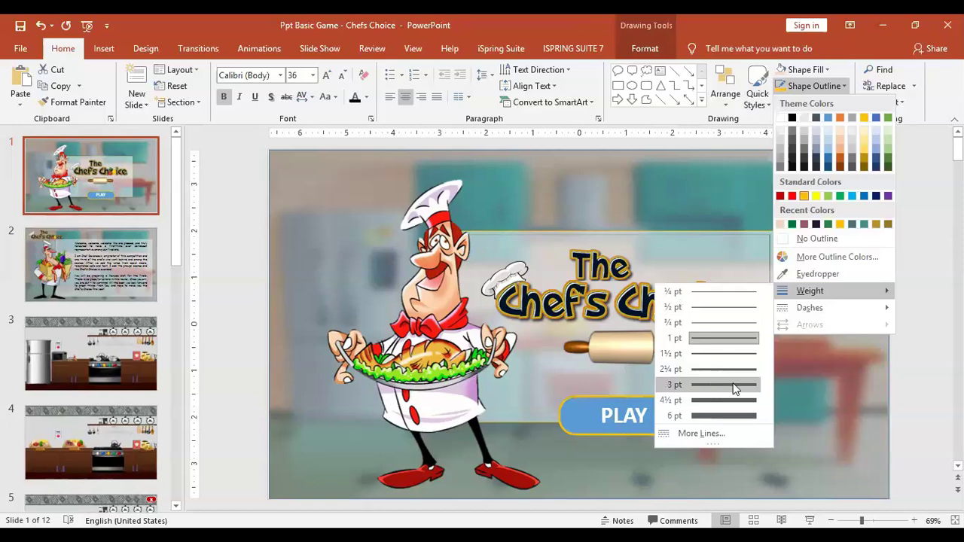
{"action": "left_click", "coordinate": [735, 386]}
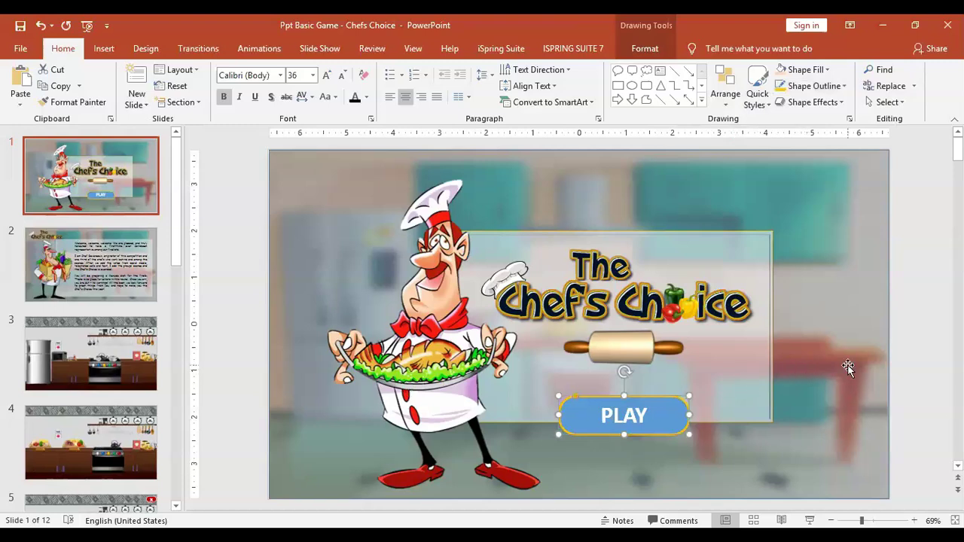
Fill the PLAY button below the rolling pin with the standard green colour.
{"action": "left_click", "coordinate": [805, 70]}
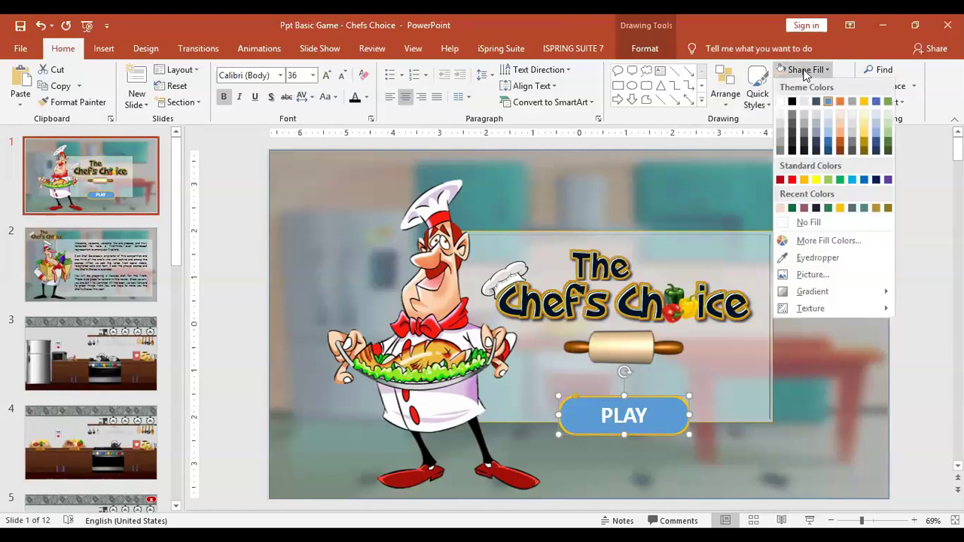
{"action": "left_click", "coordinate": [839, 181]}
{"action": "left_click", "coordinate": [914, 341]}
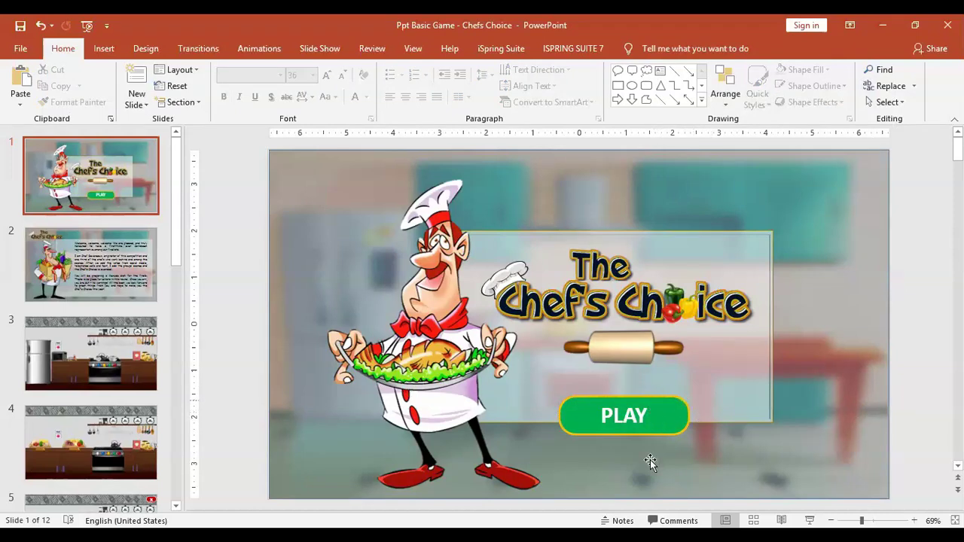
Apply the second dark-variation gradient to the green fill of the PLAY button.
{"action": "left_click", "coordinate": [663, 426]}
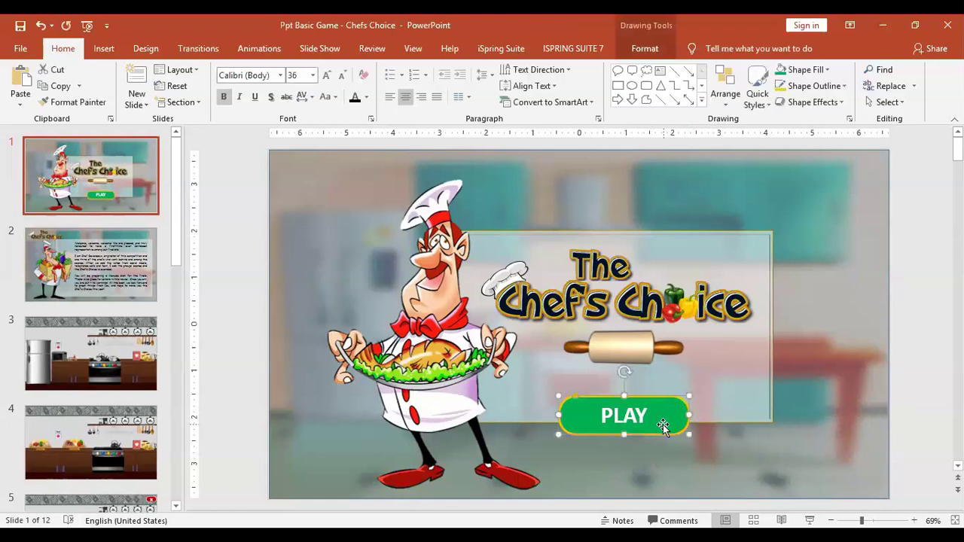
{"action": "left_click", "coordinate": [830, 68]}
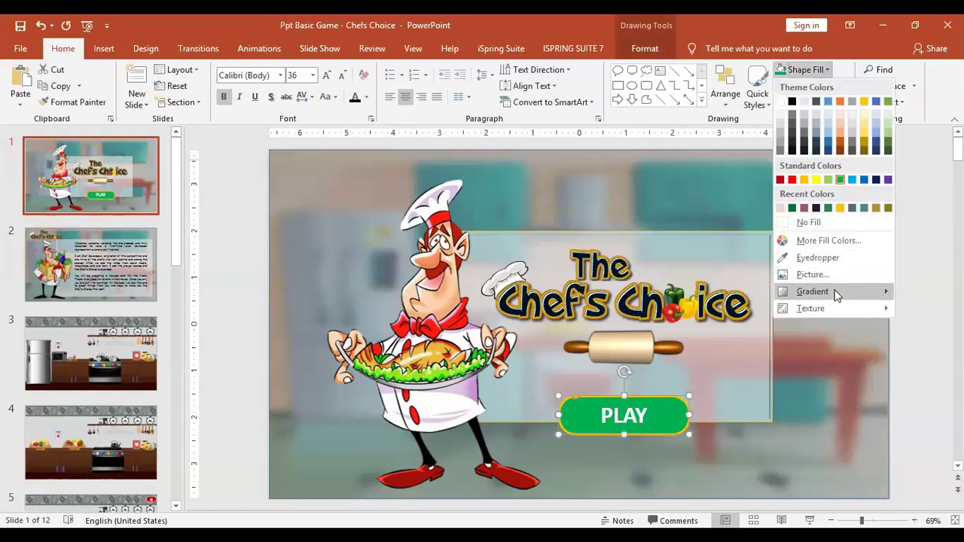
{"action": "mouse_move", "coordinate": [836, 294]}
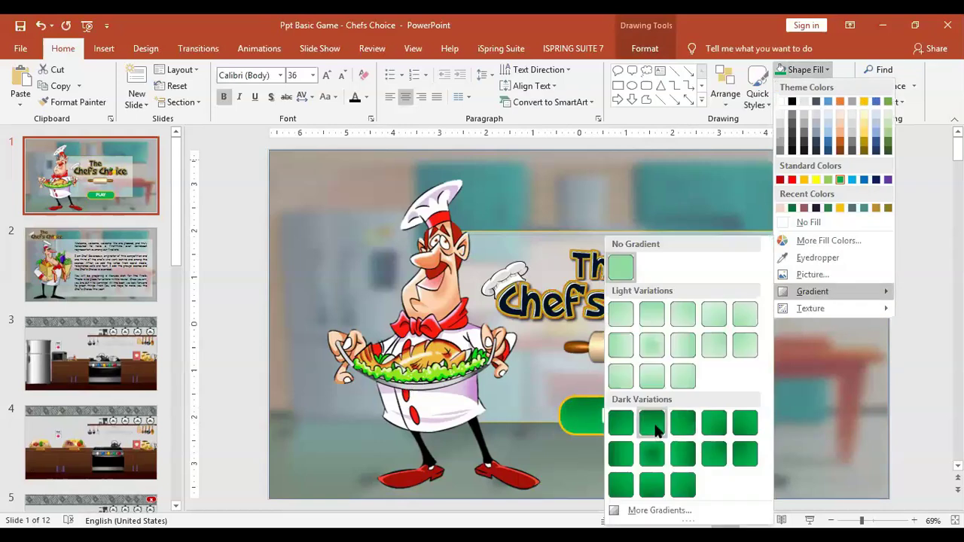
{"action": "left_click", "coordinate": [652, 424]}
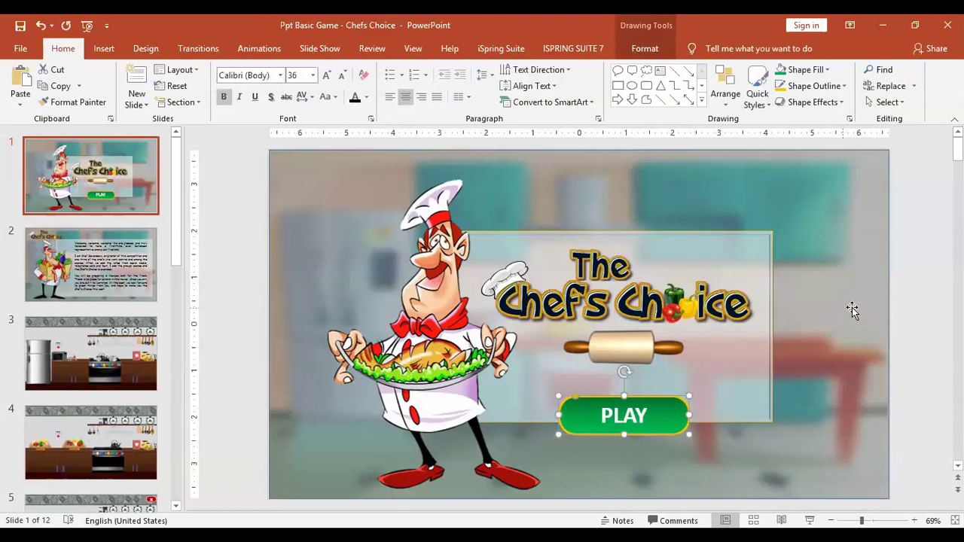
{"action": "left_click", "coordinate": [918, 311]}
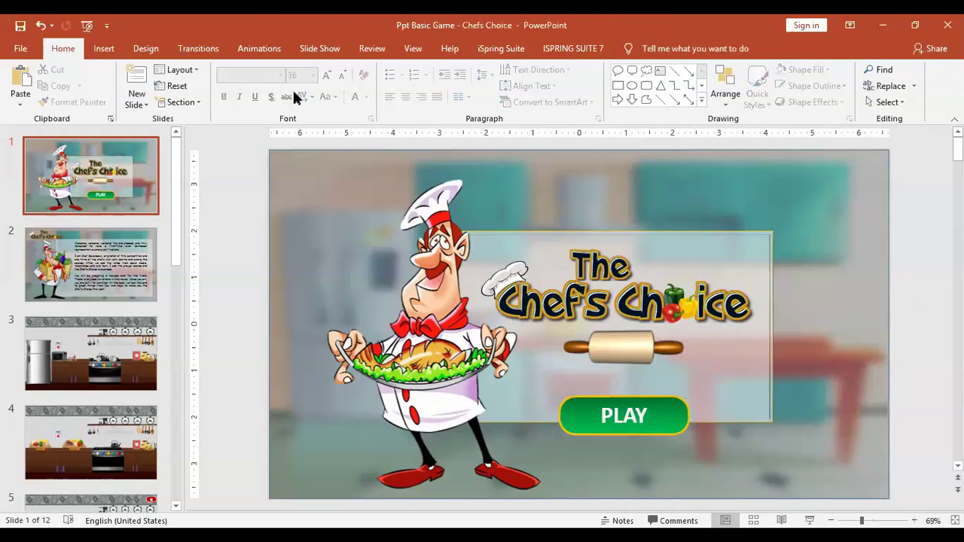
Preview the title slide as a slide show from the current slide, and return to editing.
{"action": "left_click", "coordinate": [322, 47]}
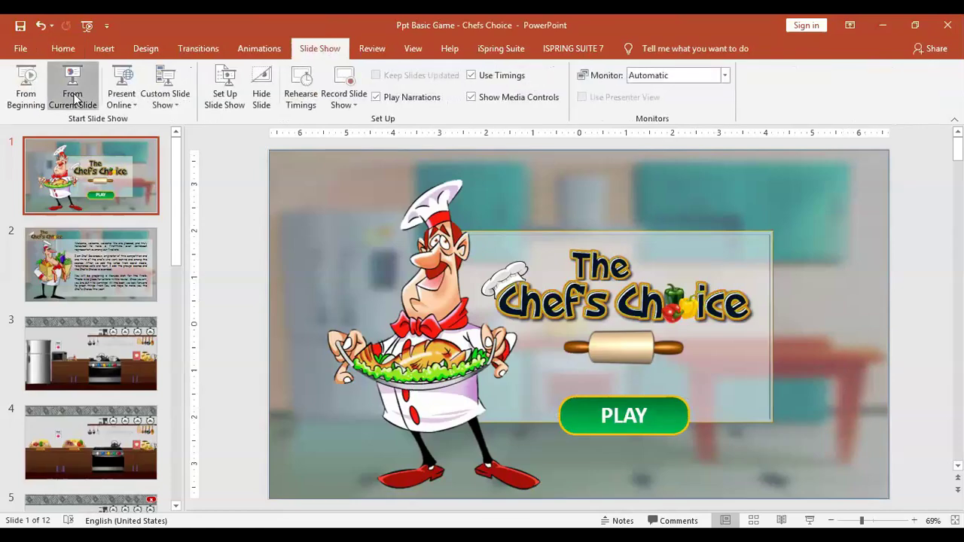
{"action": "left_click", "coordinate": [74, 99]}
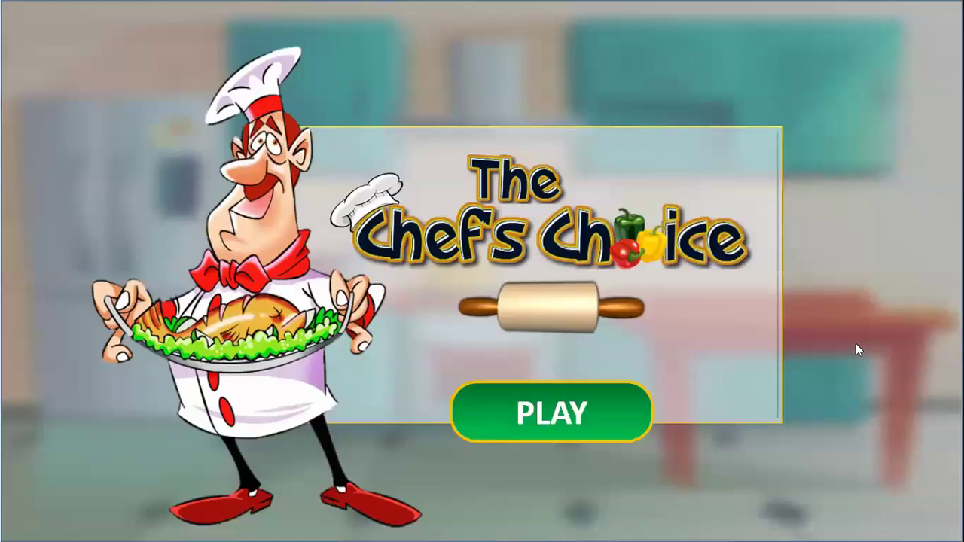
{"action": "key", "text": "Escape"}
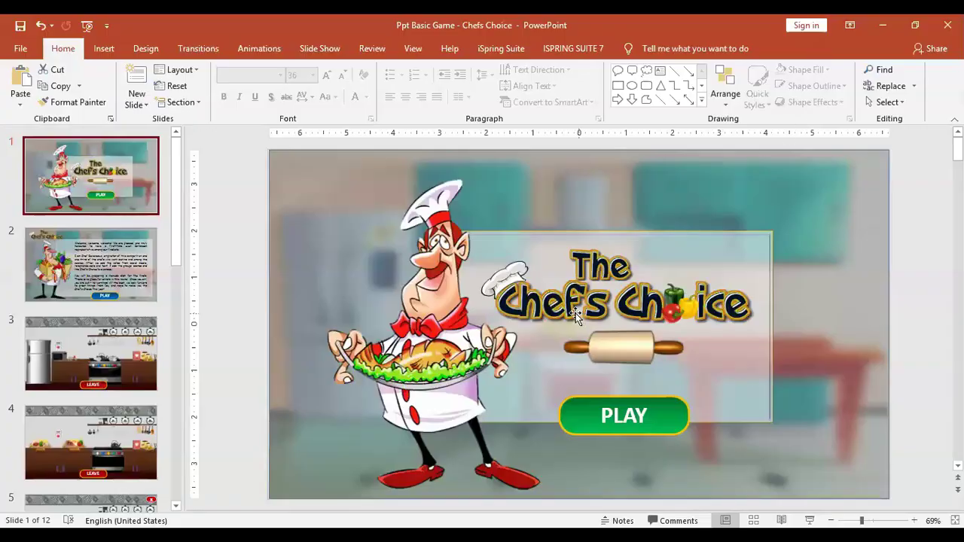
Examine slides 2 to 8, checking the buttons on the kitchen scenes and the recipe page.
{"action": "left_click", "coordinate": [97, 277]}
{"action": "left_click", "coordinate": [109, 369]}
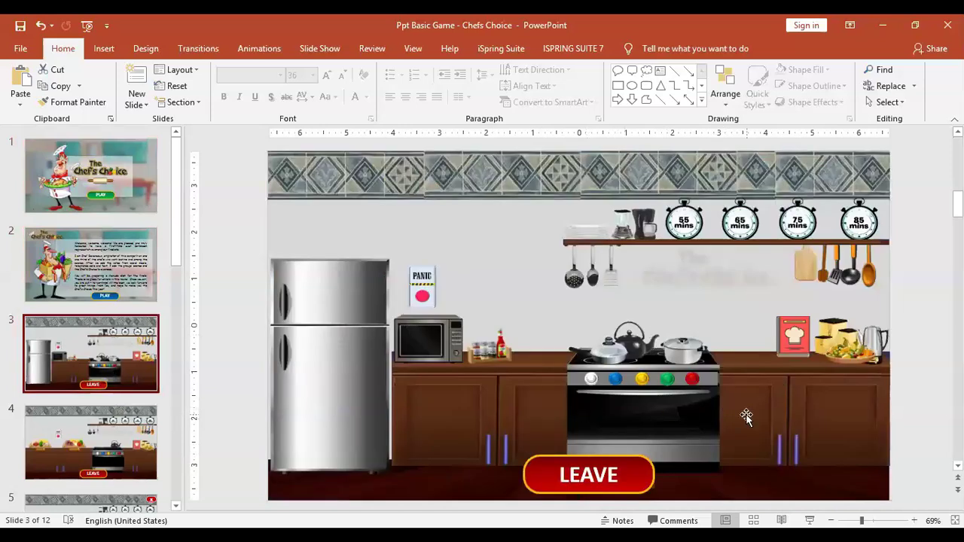
{"action": "left_click", "coordinate": [99, 410]}
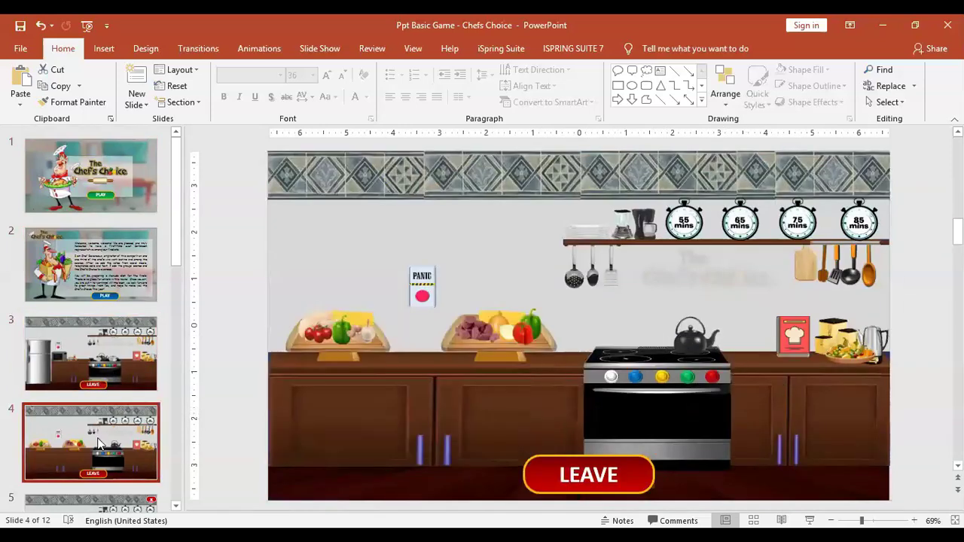
{"action": "scroll", "coordinate": [97, 437], "scroll_direction": "down", "scroll_amount": 2}
{"action": "scroll", "coordinate": [97, 438], "scroll_direction": "down", "scroll_amount": 1}
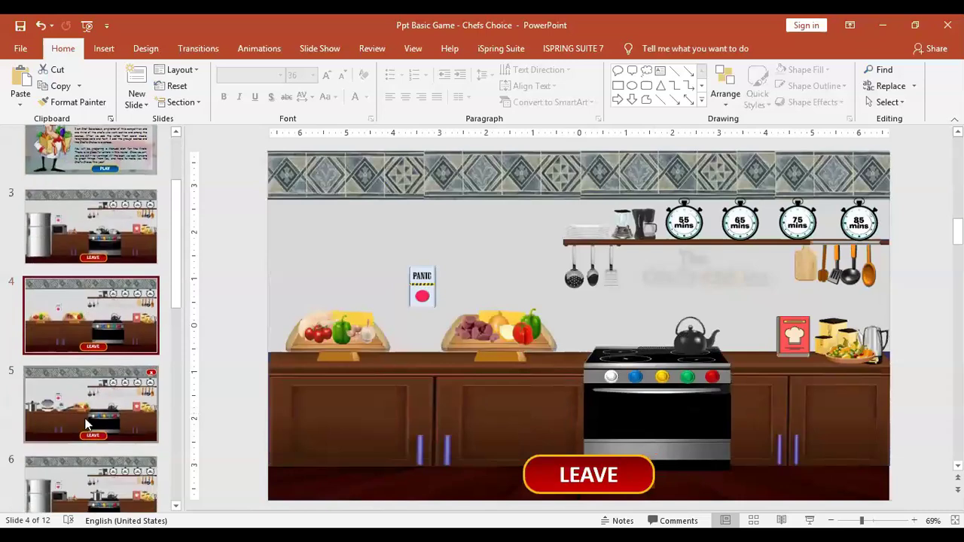
{"action": "left_click", "coordinate": [87, 422]}
{"action": "scroll", "coordinate": [87, 422], "scroll_direction": "down", "scroll_amount": 3}
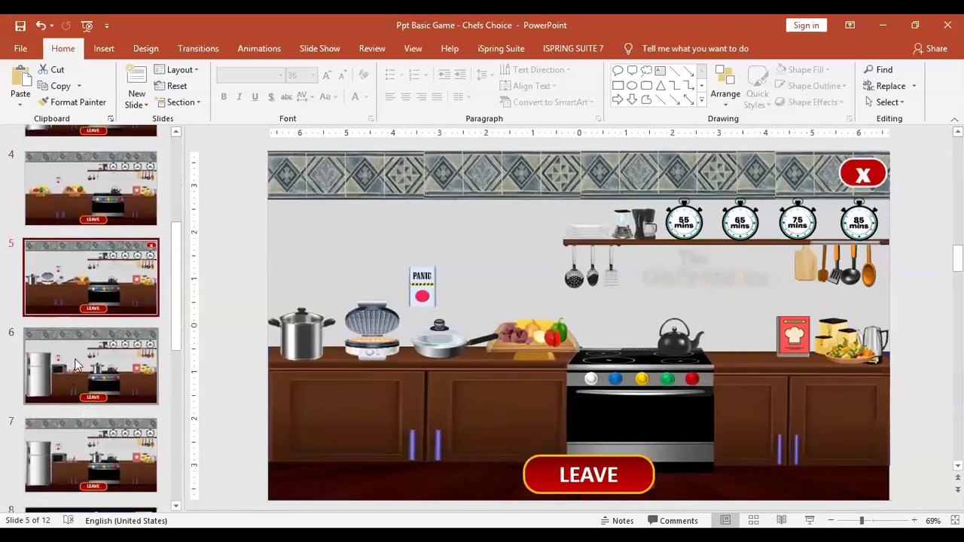
{"action": "key", "text": "Down"}
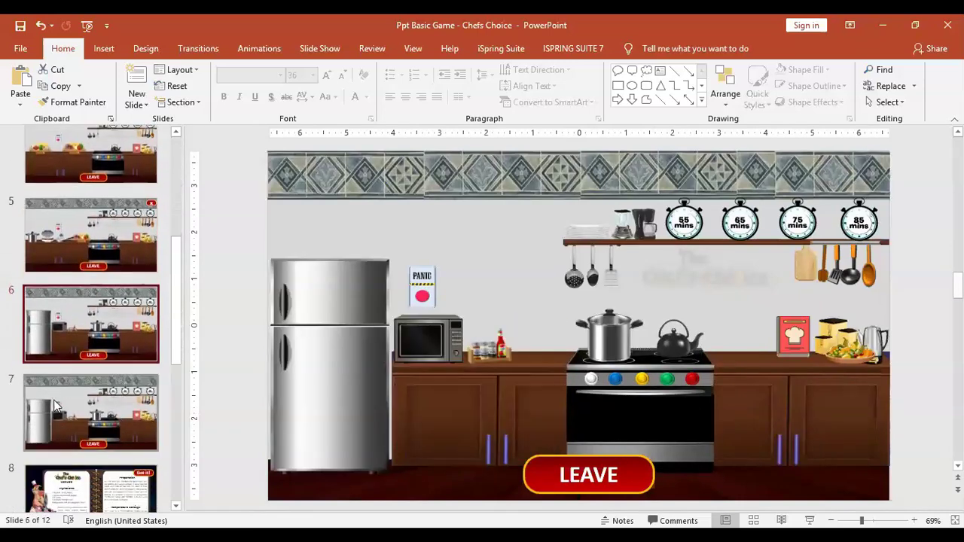
{"action": "left_click", "coordinate": [76, 412]}
{"action": "scroll", "coordinate": [75, 411], "scroll_direction": "down", "scroll_amount": 3}
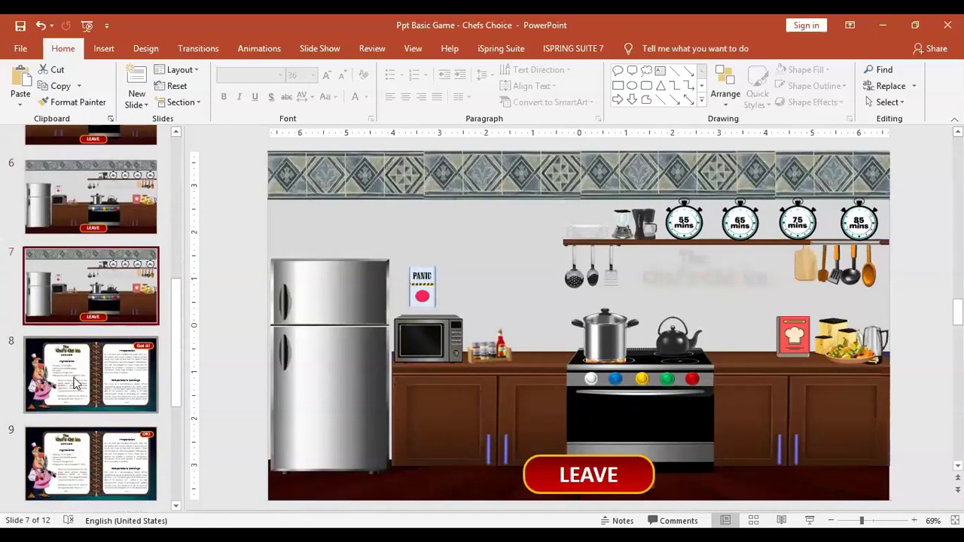
{"action": "left_click", "coordinate": [76, 384]}
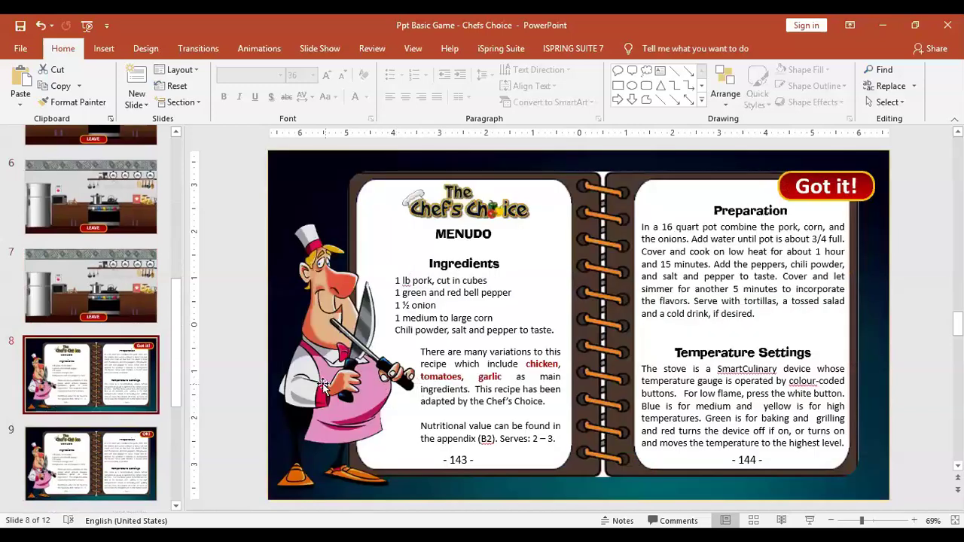
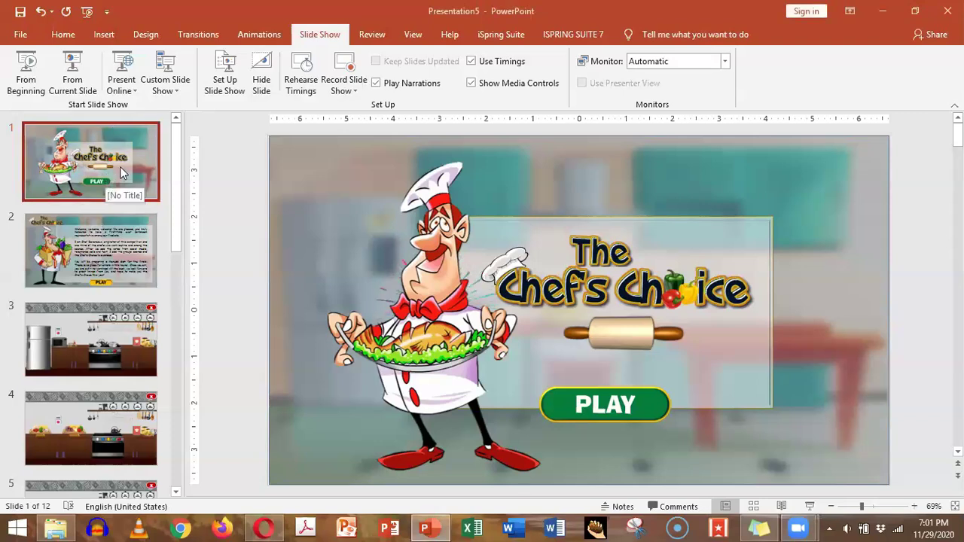
Set the title slide's transition sound to the "happy music" audio file from the Game folder.
{"action": "left_click", "coordinate": [193, 35]}
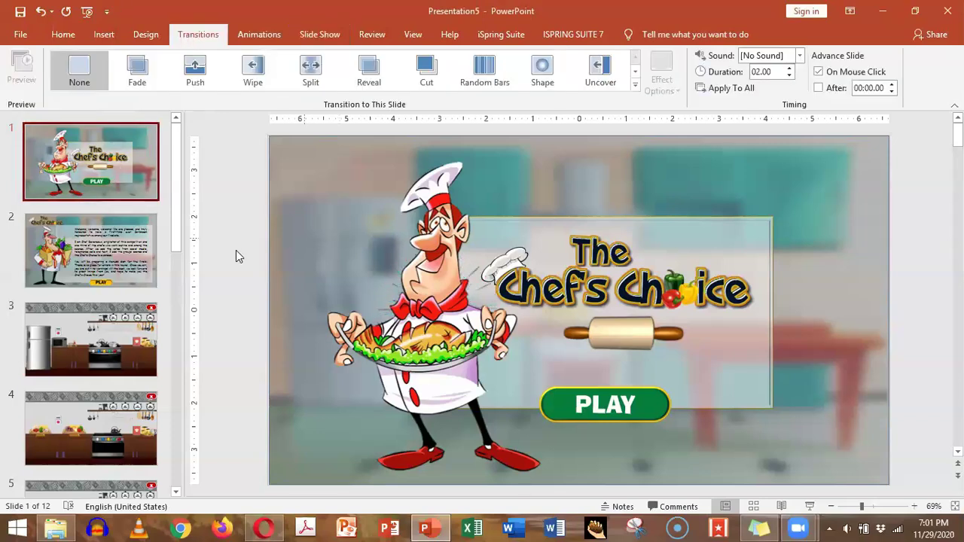
{"action": "left_click", "coordinate": [155, 187]}
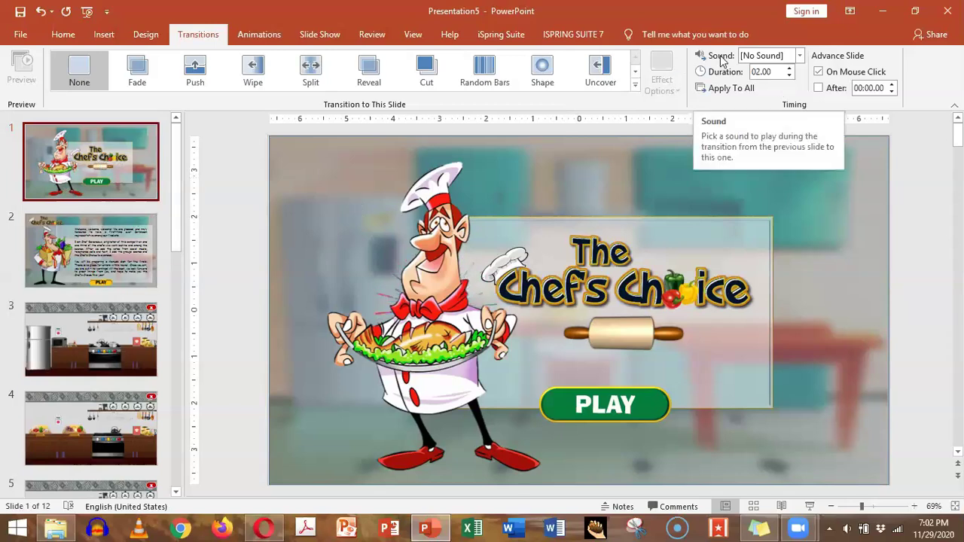
{"action": "left_click", "coordinate": [801, 56]}
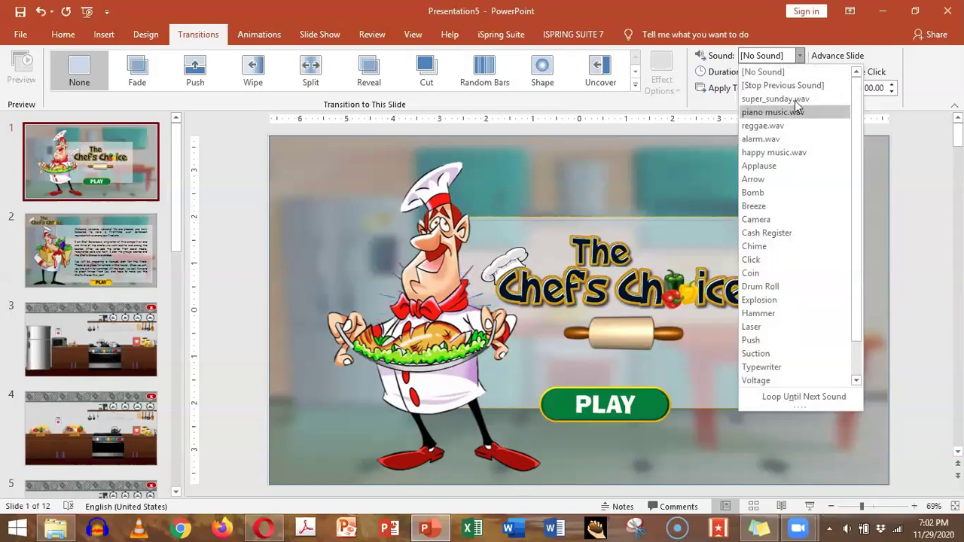
{"action": "scroll", "coordinate": [857, 232], "scroll_direction": "down", "scroll_amount": 1}
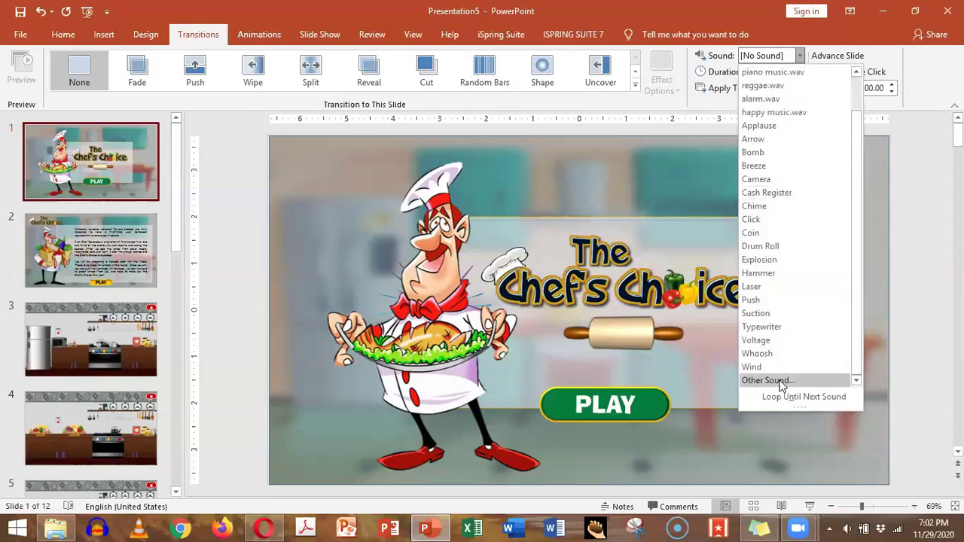
{"action": "left_click", "coordinate": [768, 380]}
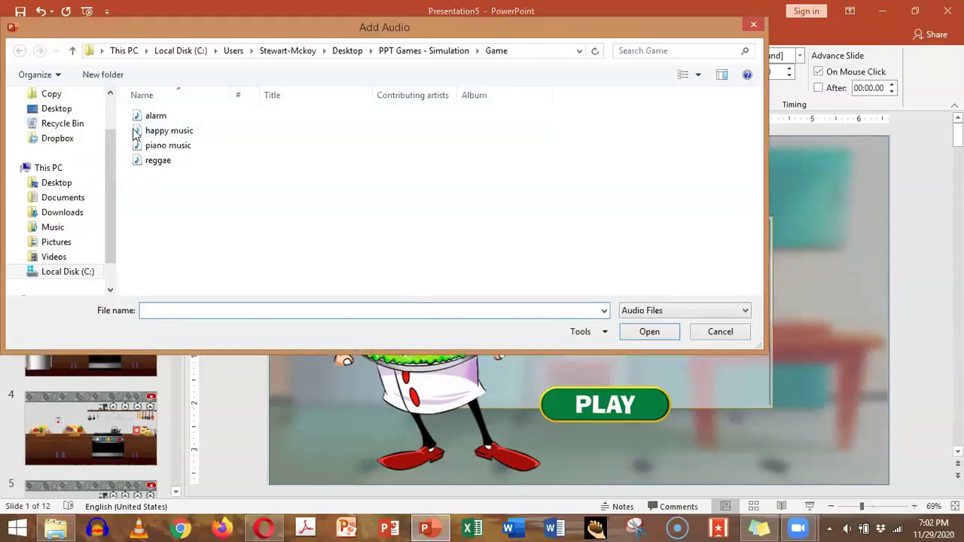
{"action": "left_click", "coordinate": [180, 134]}
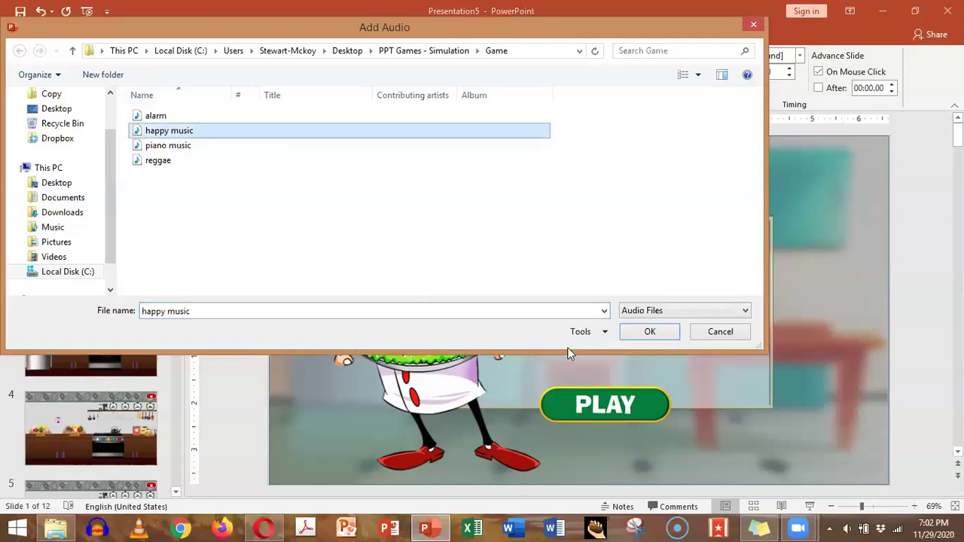
{"action": "left_click", "coordinate": [650, 333]}
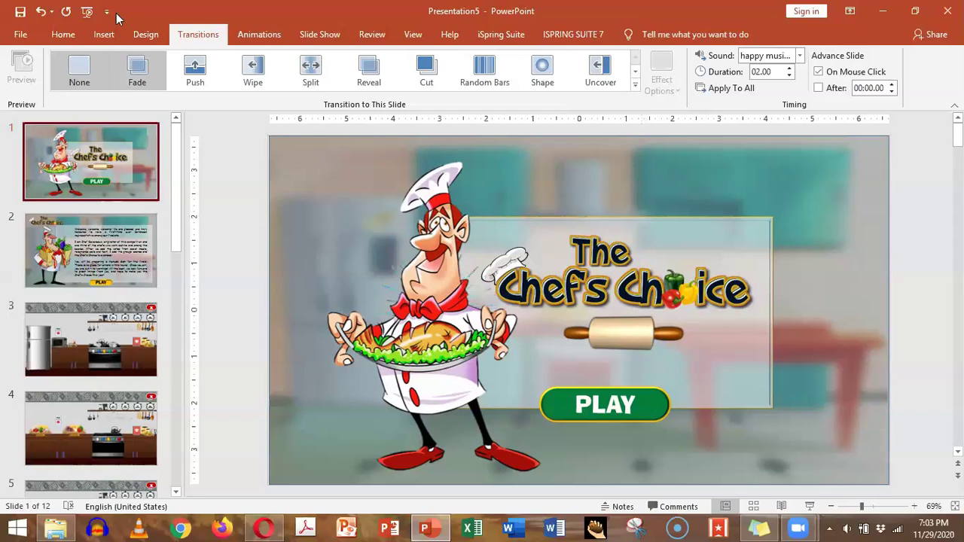
Insert the second "reggae" audio file from the Game folder on the title slide and move its icon over the upper-right teal cabinet.
{"action": "left_click", "coordinate": [104, 35]}
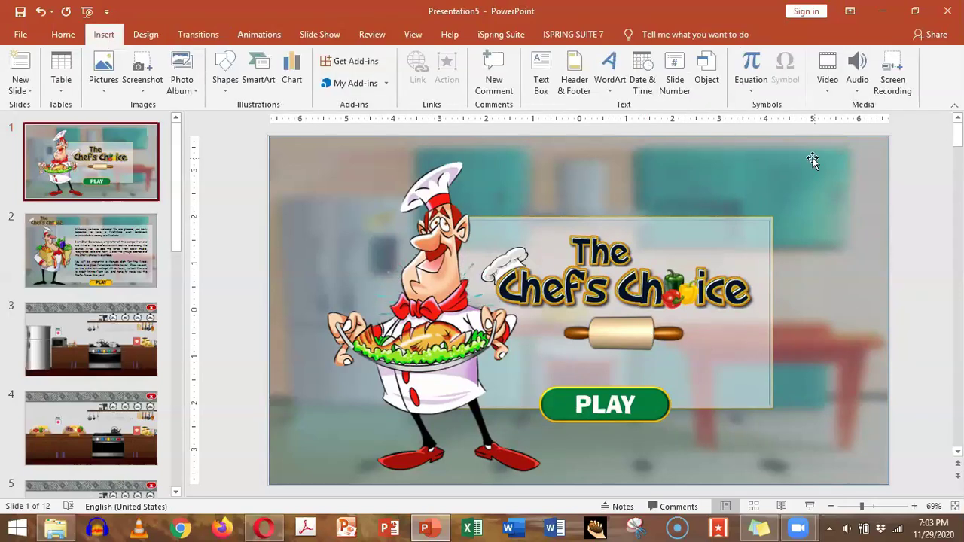
{"action": "left_click", "coordinate": [858, 92]}
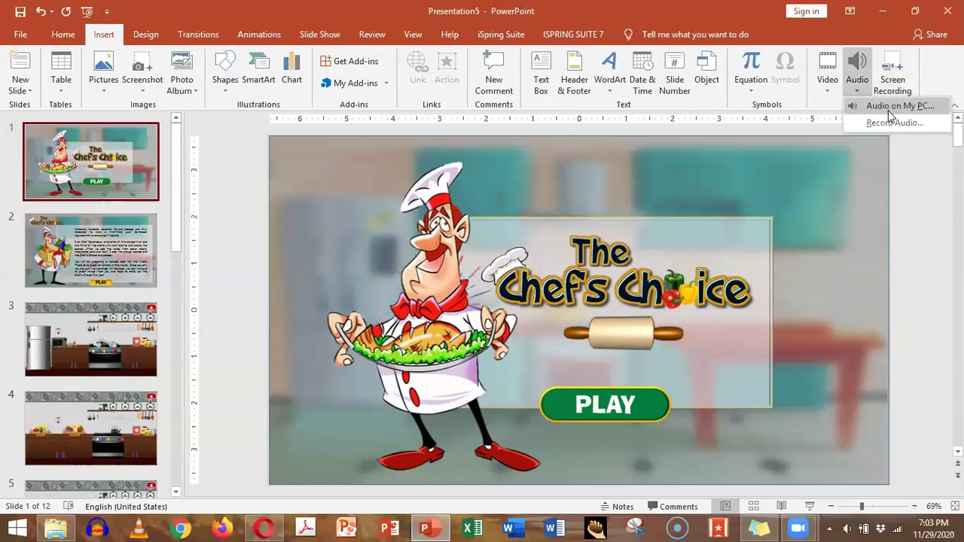
{"action": "left_click", "coordinate": [890, 106]}
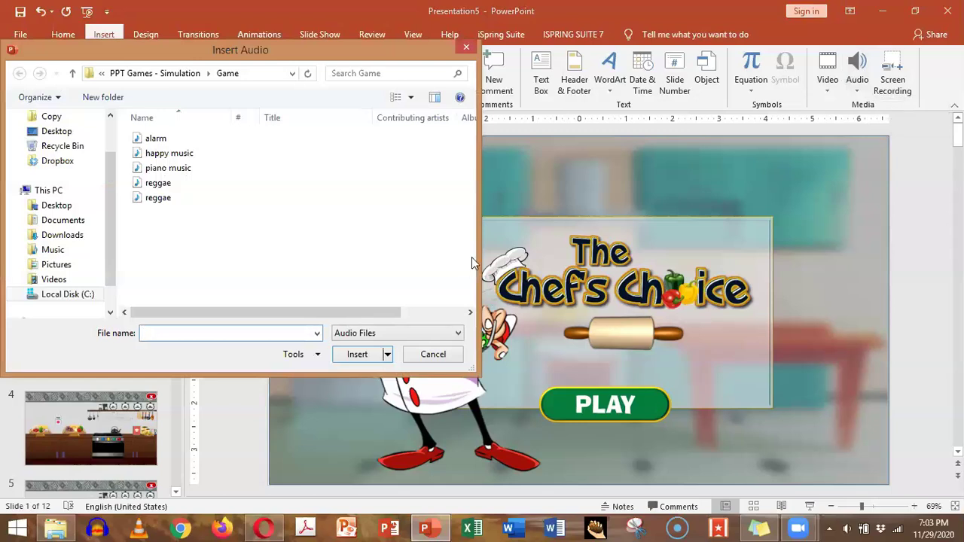
{"action": "left_click", "coordinate": [169, 199]}
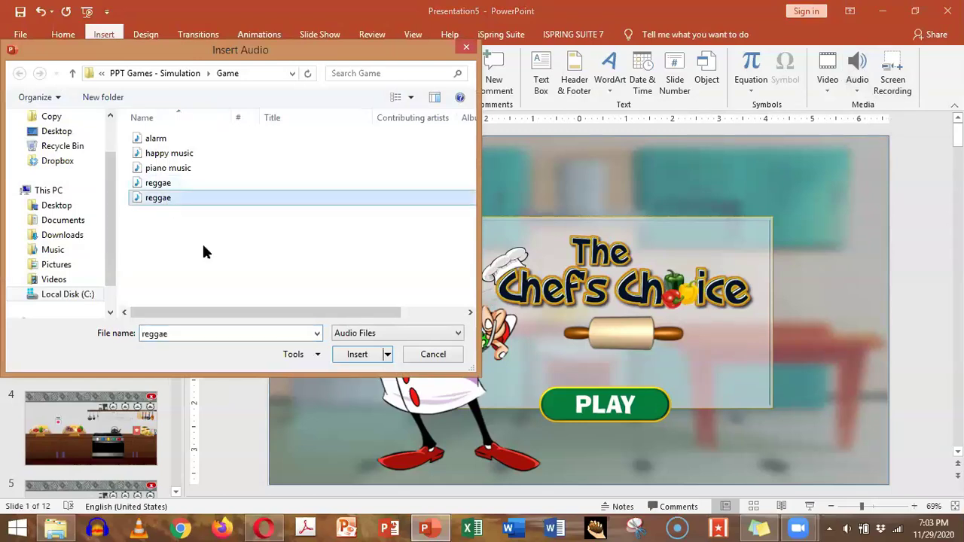
{"action": "left_click", "coordinate": [357, 354]}
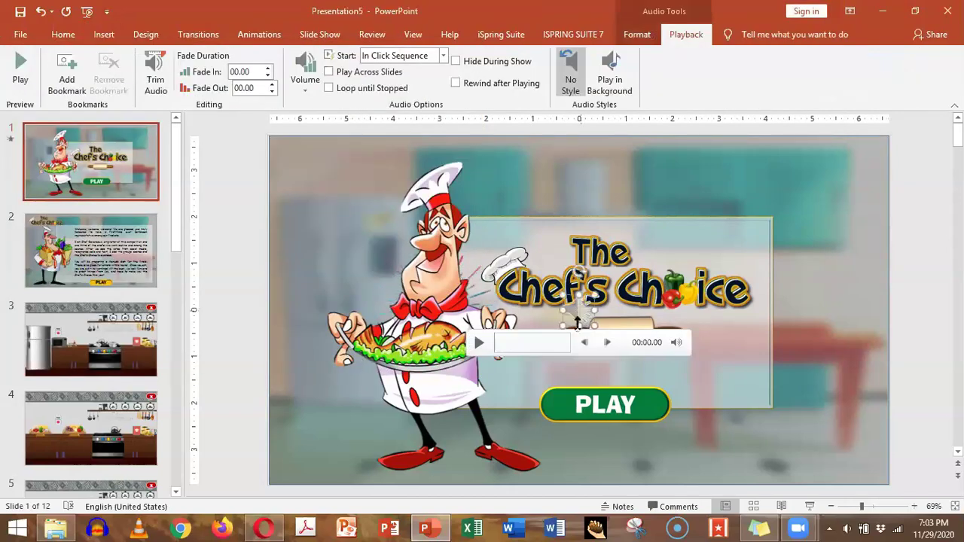
{"action": "left_click_drag", "start_coordinate": [576, 320], "coordinate": [807, 174]}
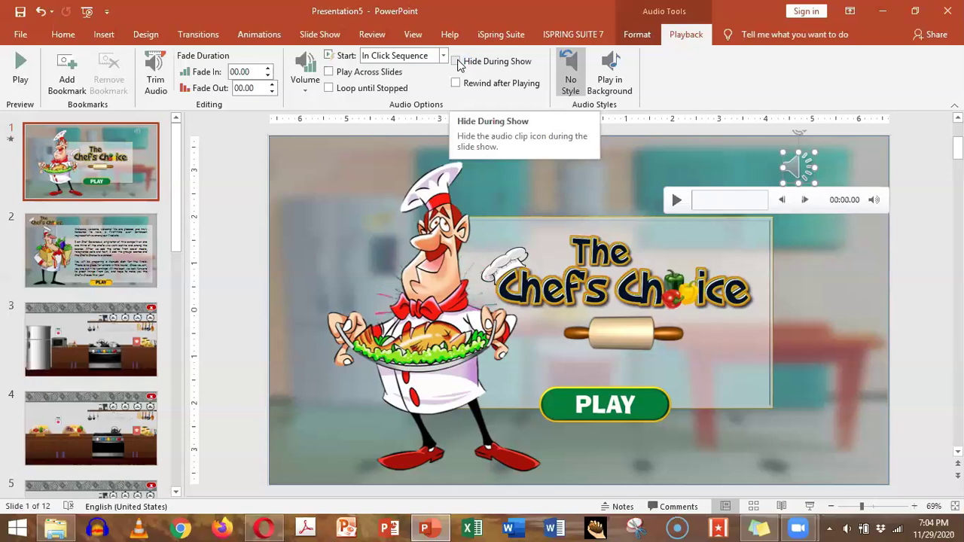
{"action": "left_click", "coordinate": [251, 184]}
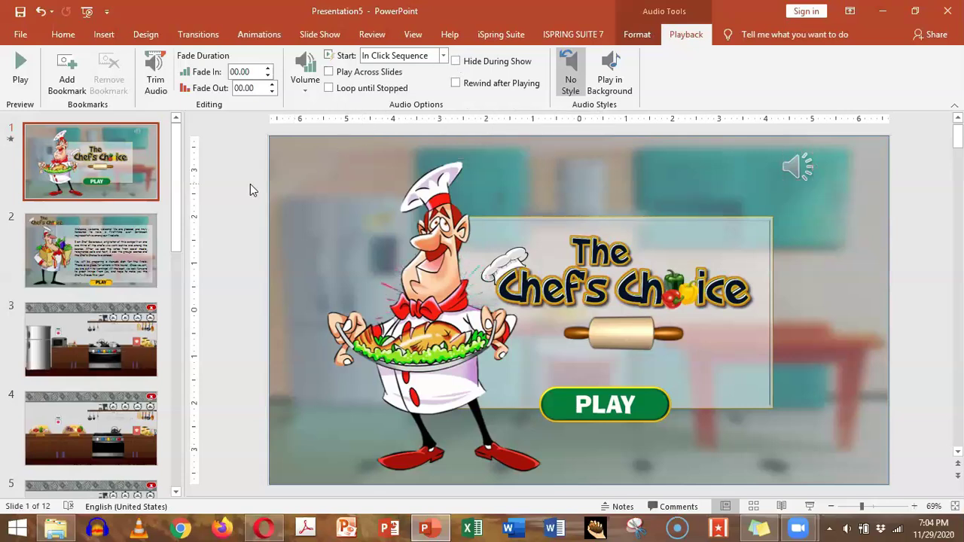
Add the "happy music.wav" sound to the click action of the title slide's green PLAY button.
{"action": "left_click", "coordinate": [105, 36]}
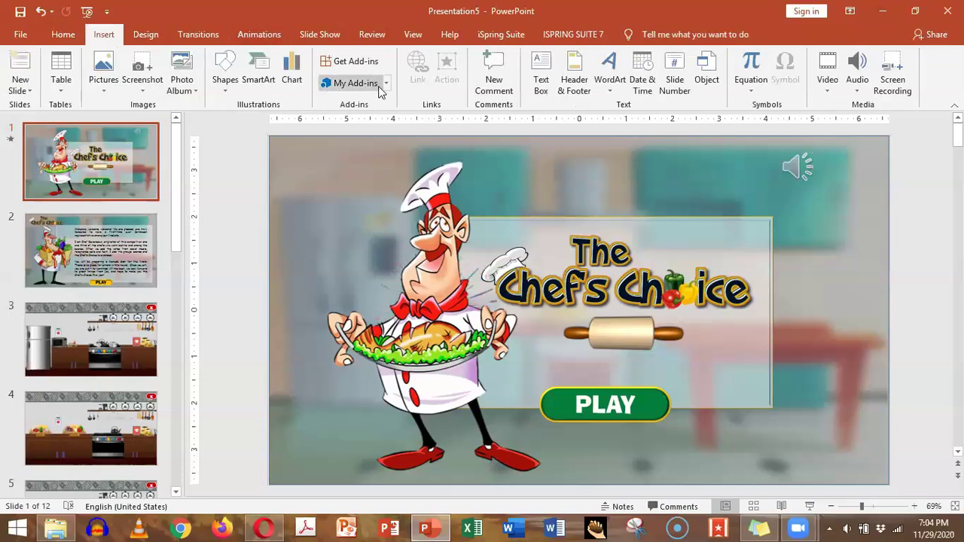
{"action": "left_click", "coordinate": [655, 405]}
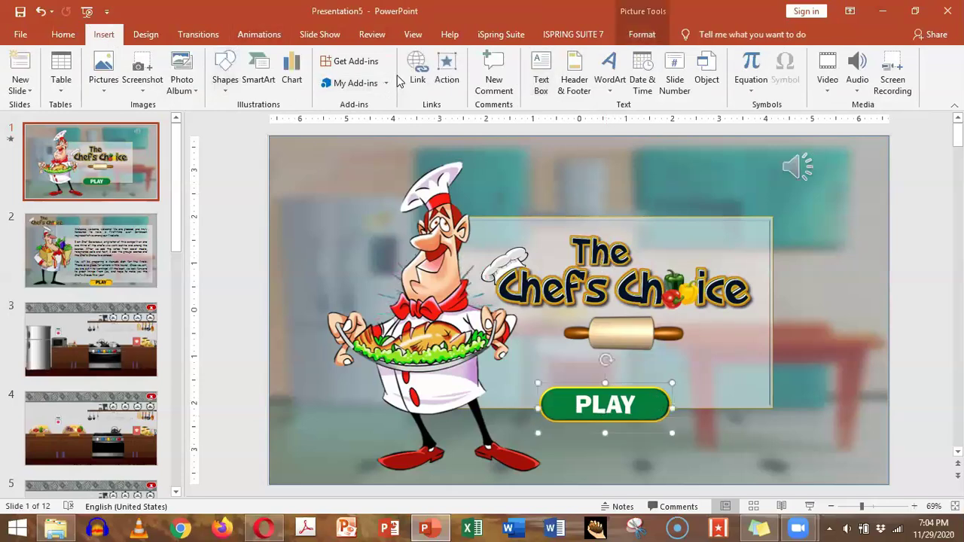
{"action": "left_click", "coordinate": [448, 75]}
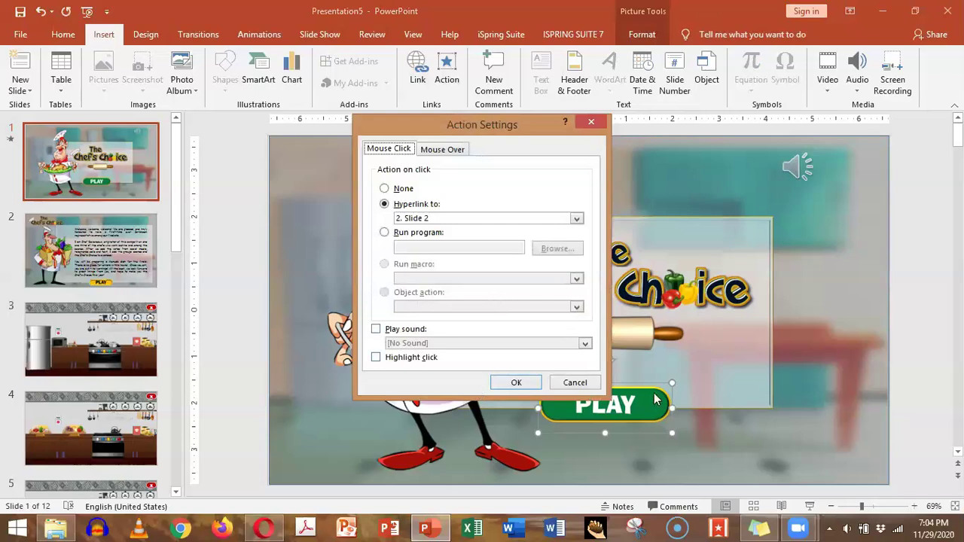
{"action": "left_click", "coordinate": [377, 331]}
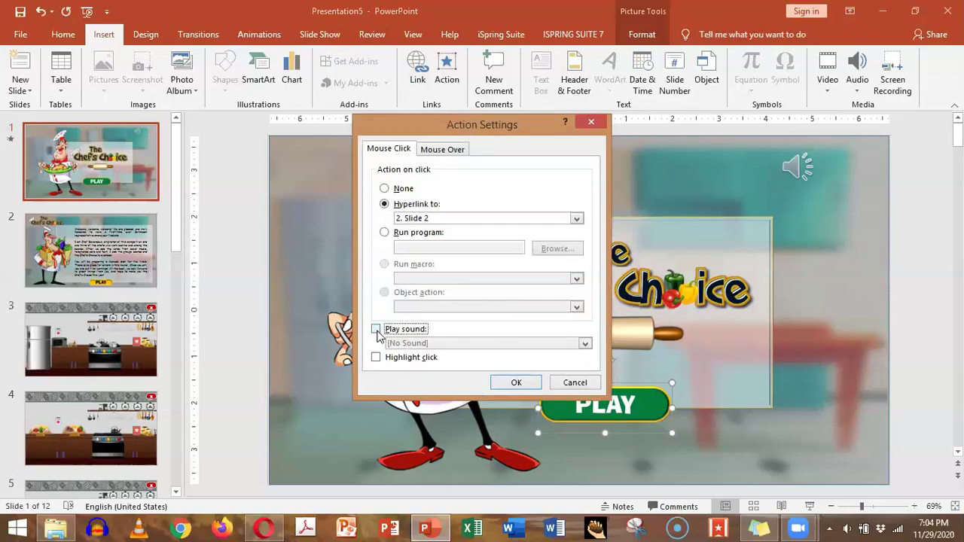
{"action": "left_click", "coordinate": [585, 344]}
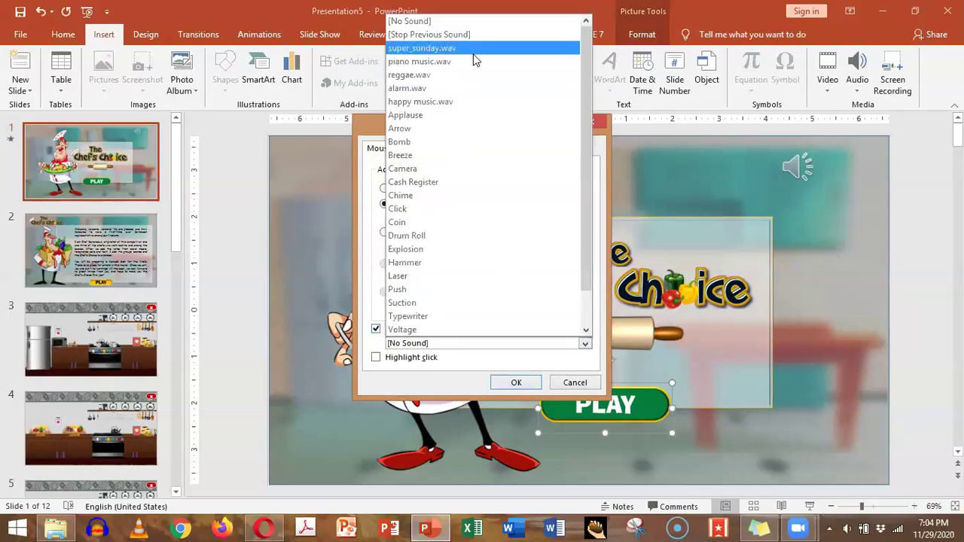
{"action": "left_click", "coordinate": [452, 101]}
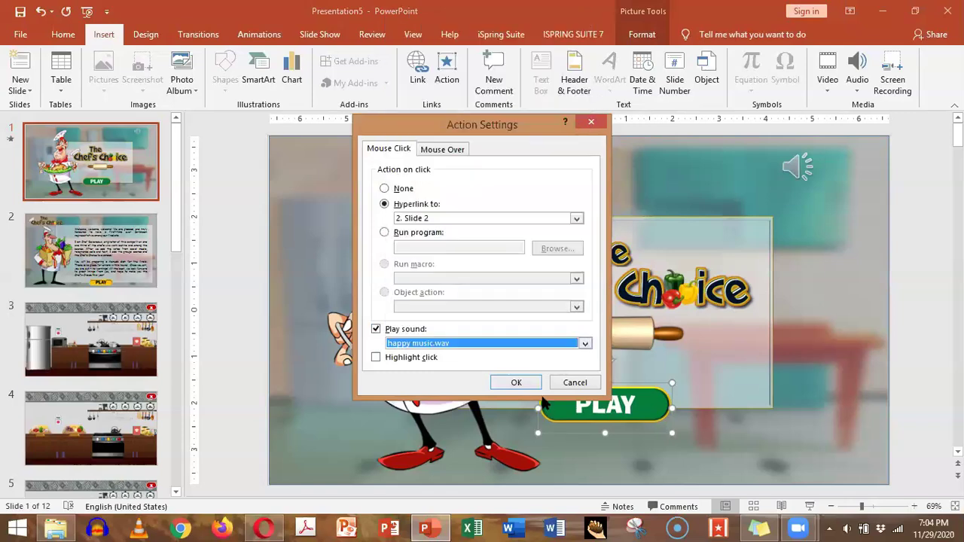
{"action": "left_click", "coordinate": [516, 382]}
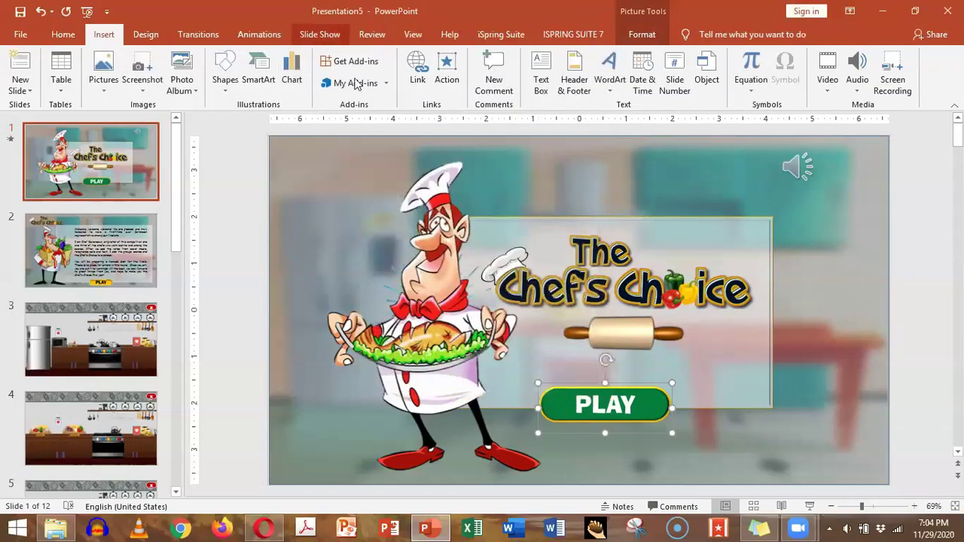
Preview the slide show from the title slide, follow its PLAY button to slide 2, and return to editing.
{"action": "left_click", "coordinate": [324, 41]}
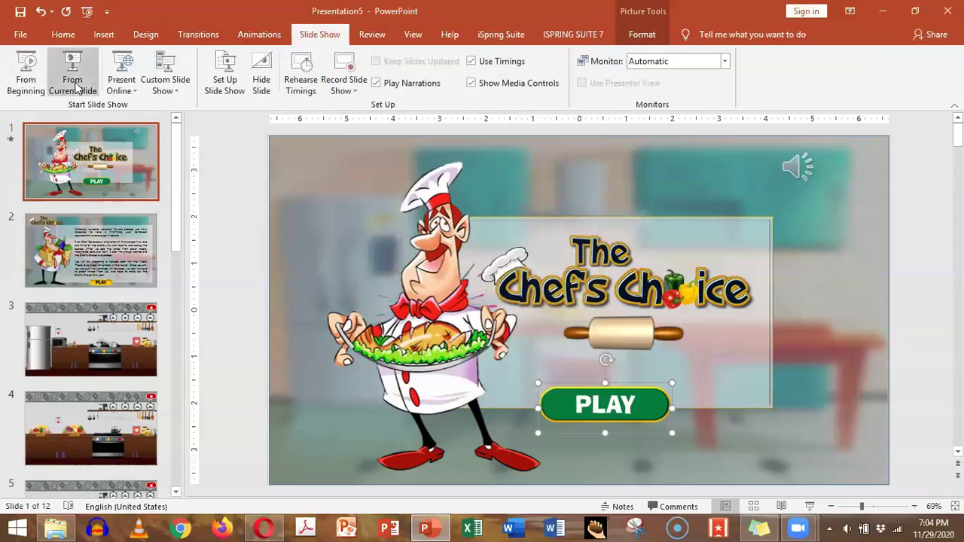
{"action": "left_click", "coordinate": [76, 85]}
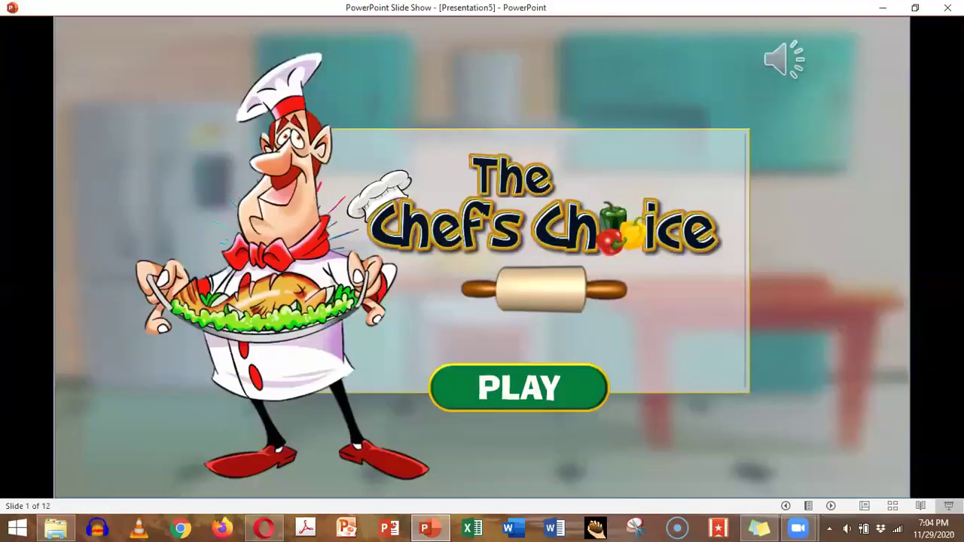
{"action": "left_click", "coordinate": [526, 394]}
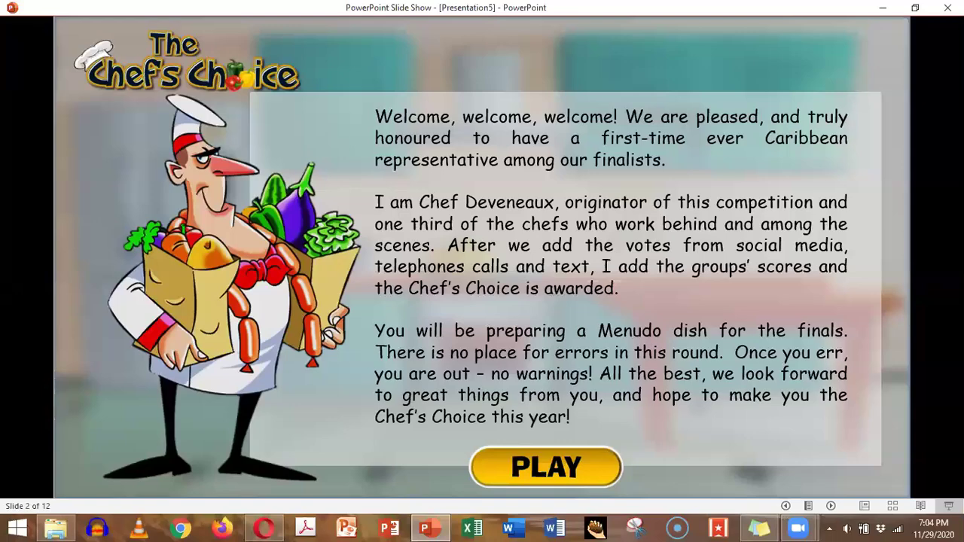
{"action": "key", "text": "Escape"}
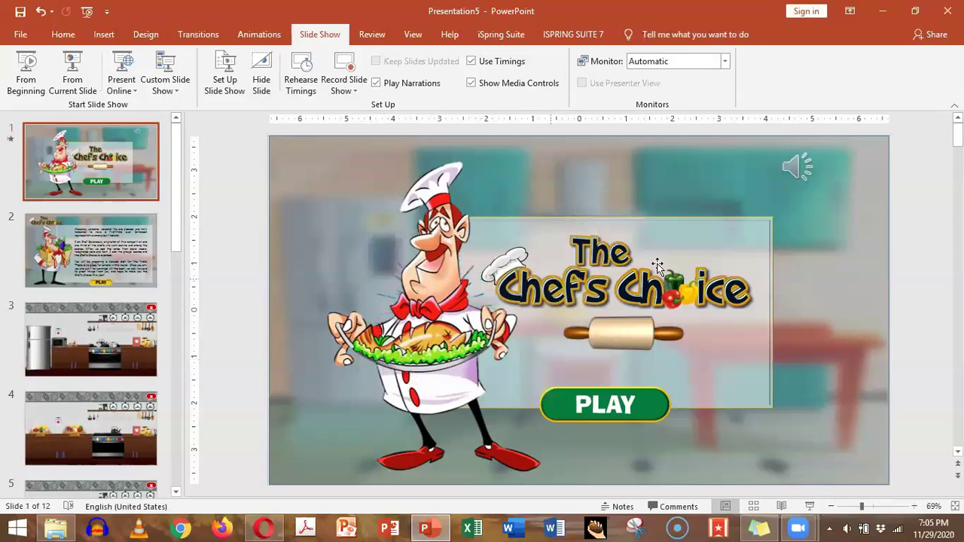
Delete the audio icon over the upper-right teal cabinet on the title slide.
{"action": "left_click", "coordinate": [794, 178]}
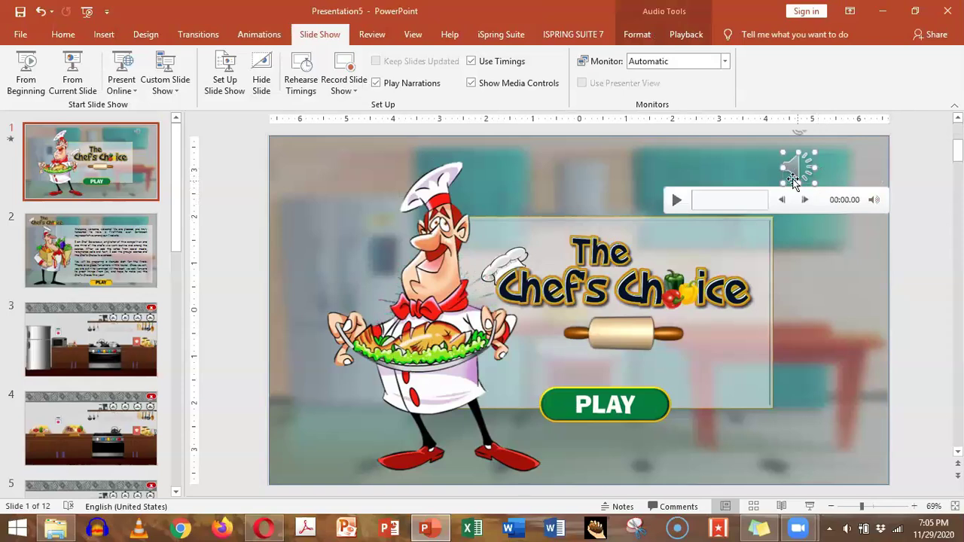
{"action": "key", "text": "Delete"}
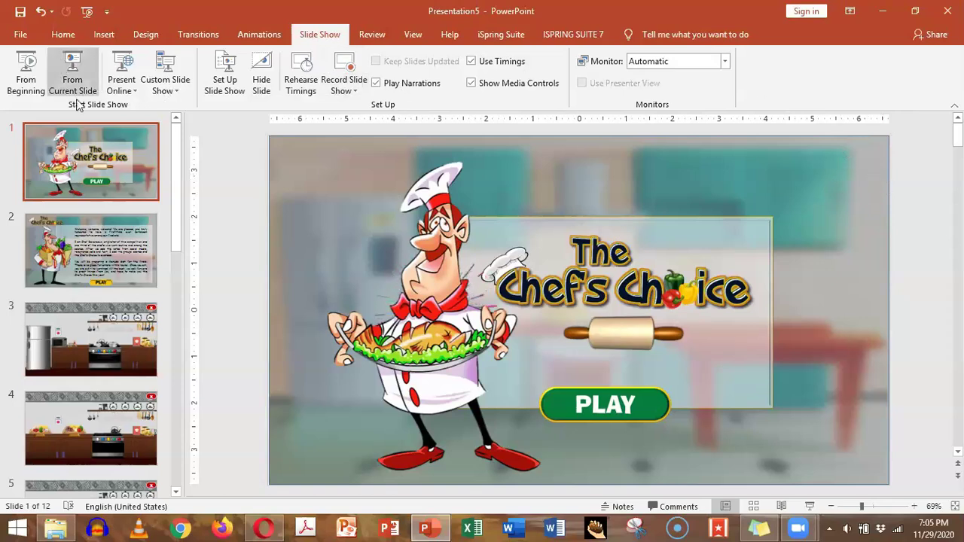
Run the slide show from the beginning, advance past the PLAY button through to slide 4, and return to editing.
{"action": "left_click", "coordinate": [15, 79]}
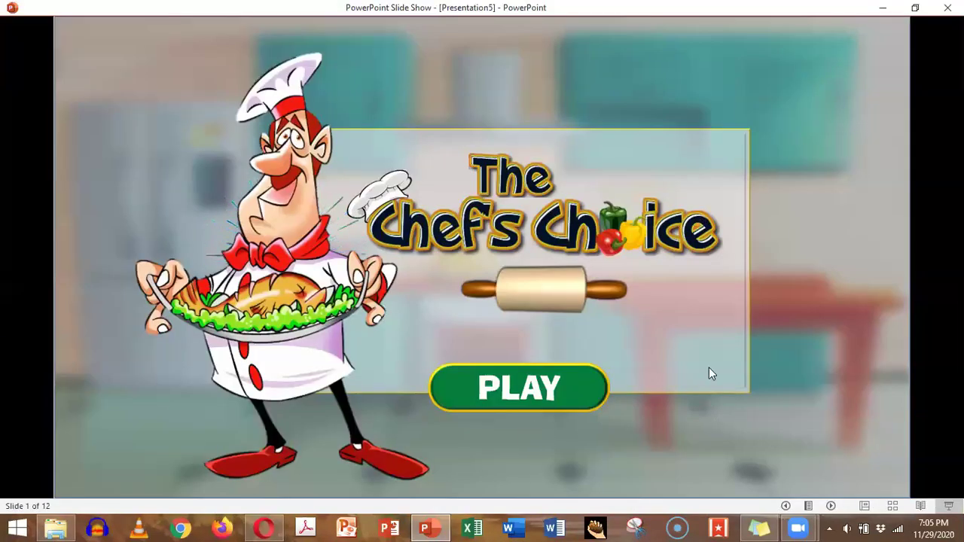
{"action": "left_click", "coordinate": [709, 374]}
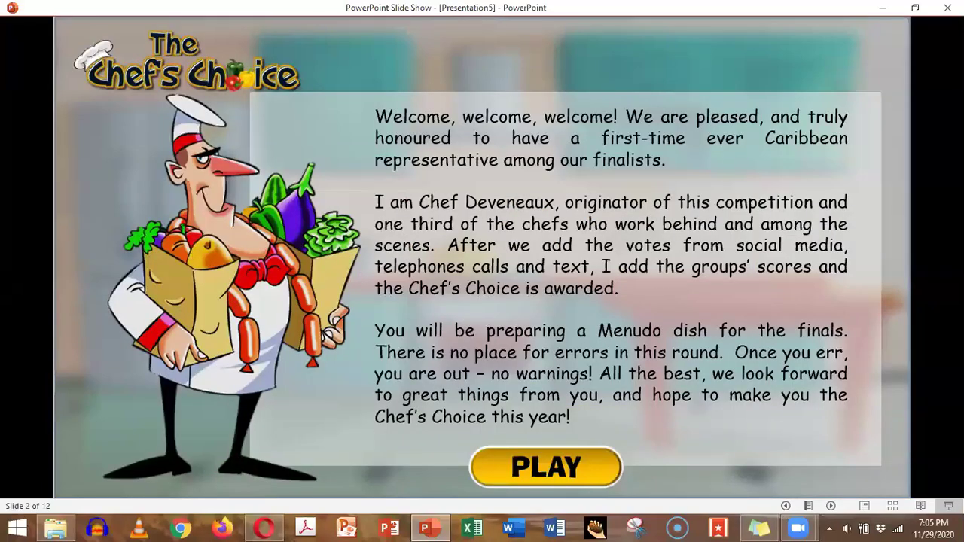
{"action": "key", "text": "Right"}
{"action": "key", "text": "Right"}
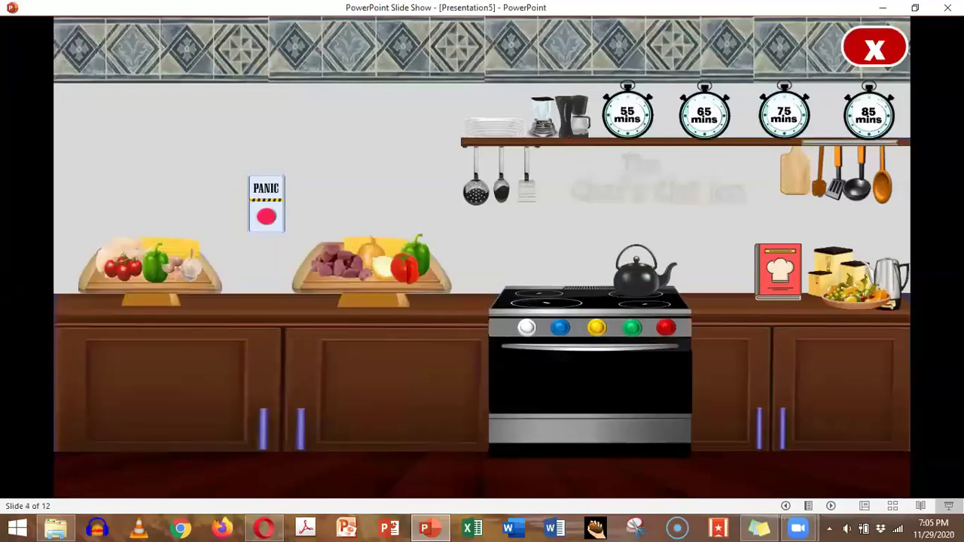
{"action": "left_click", "coordinate": [708, 373]}
{"action": "key", "text": "Escape"}
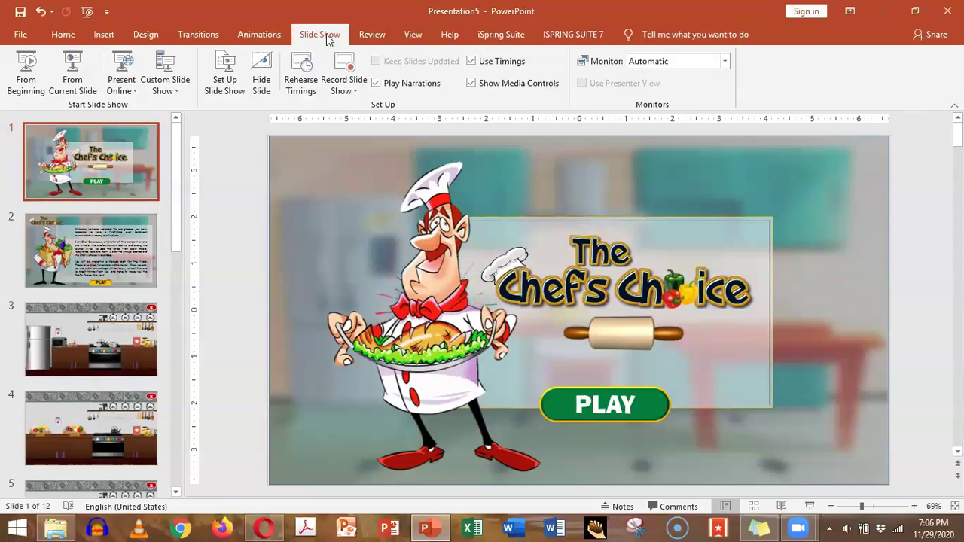
Set the show type to Browsed at a kiosk (full screen) and preview the title slide in that mode.
{"action": "left_click", "coordinate": [232, 90]}
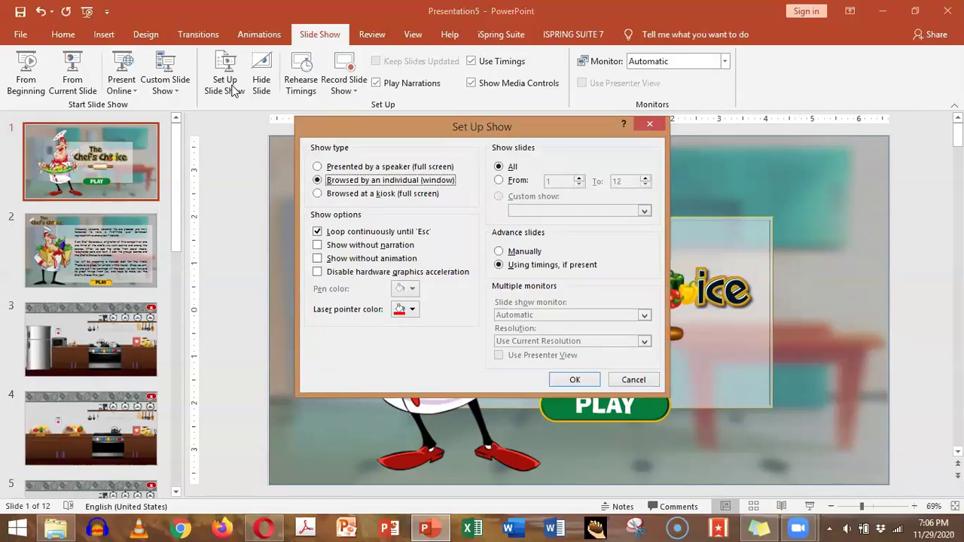
{"action": "left_click", "coordinate": [318, 195]}
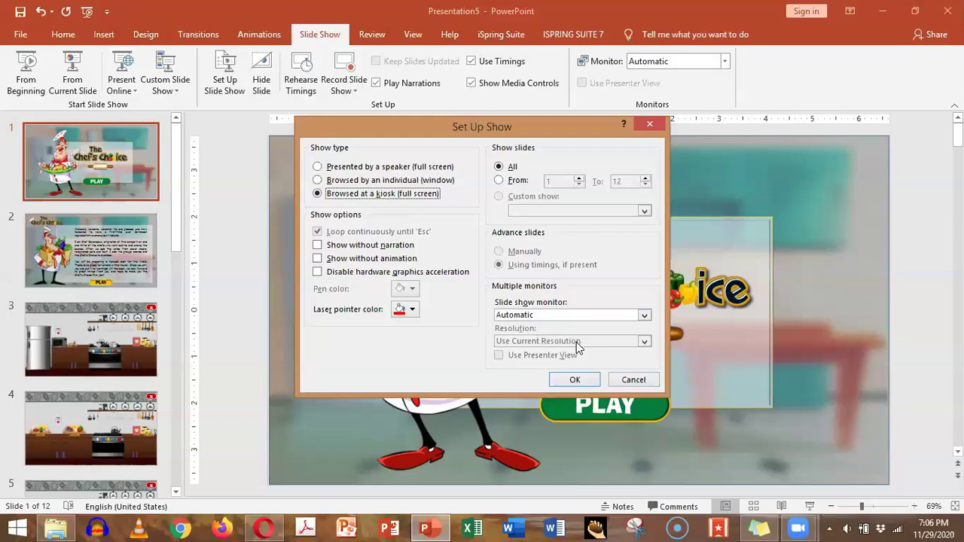
{"action": "left_click", "coordinate": [576, 379]}
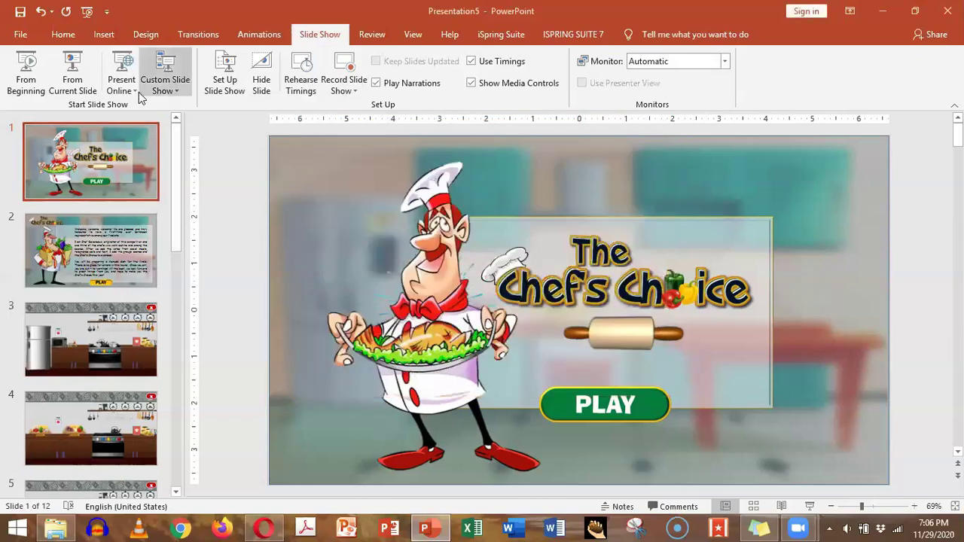
{"action": "left_click", "coordinate": [73, 86]}
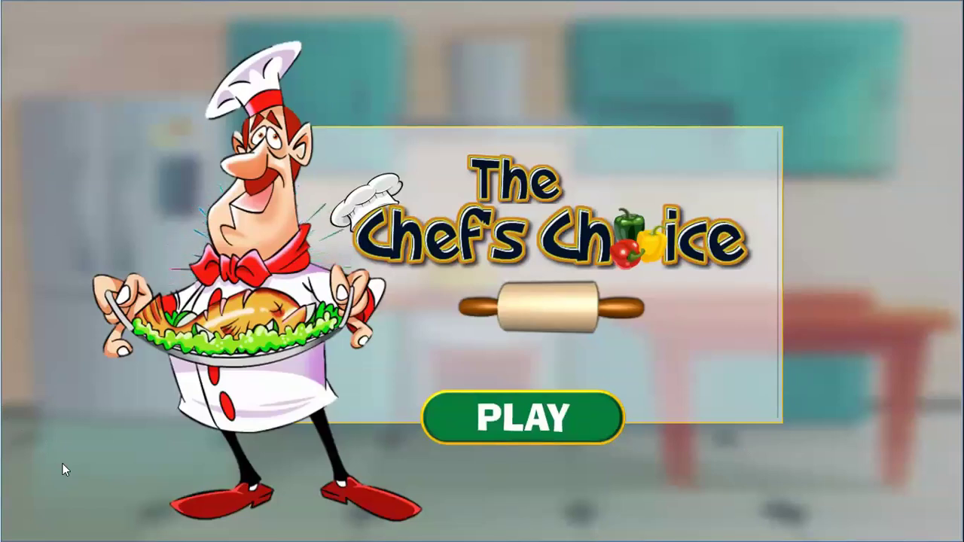
{"action": "key", "text": "Escape"}
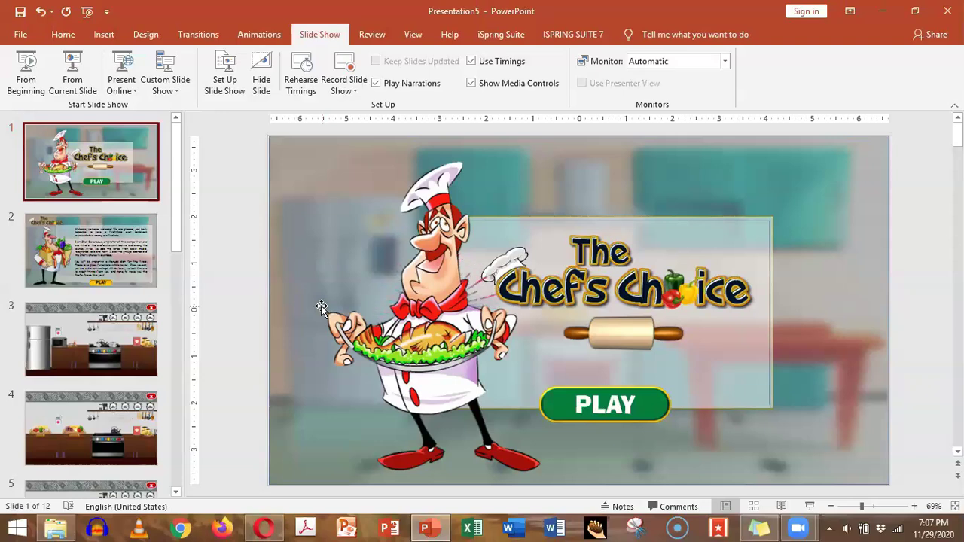
{"action": "left_click", "coordinate": [673, 286]}
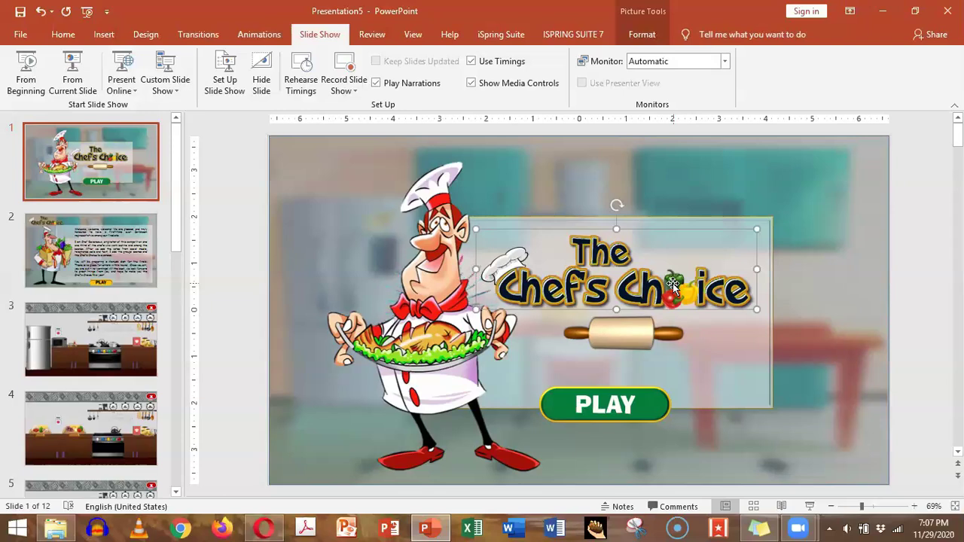
{"action": "left_click", "coordinate": [81, 355]}
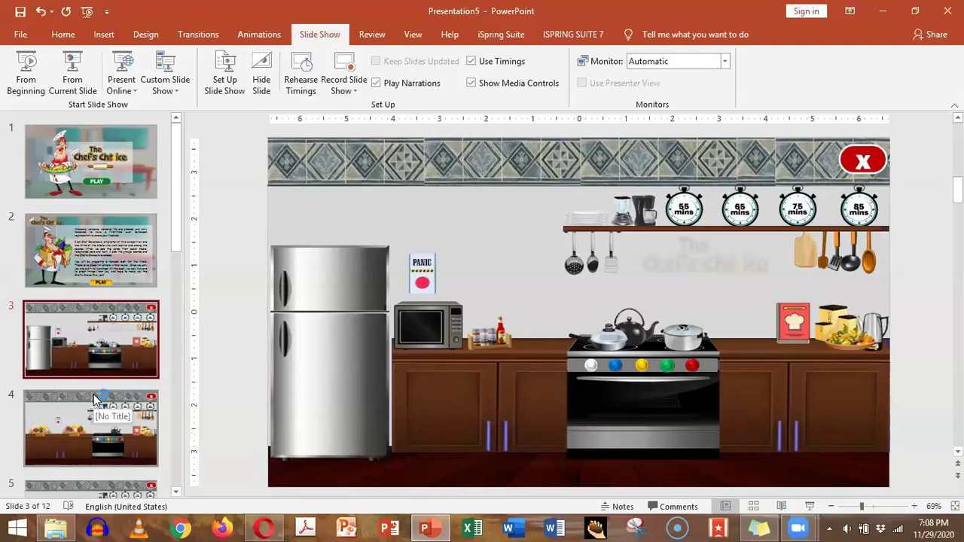
{"action": "scroll", "coordinate": [51, 392], "scroll_direction": "down", "scroll_amount": 3}
{"action": "scroll", "coordinate": [56, 388], "scroll_direction": "up", "scroll_amount": 3}
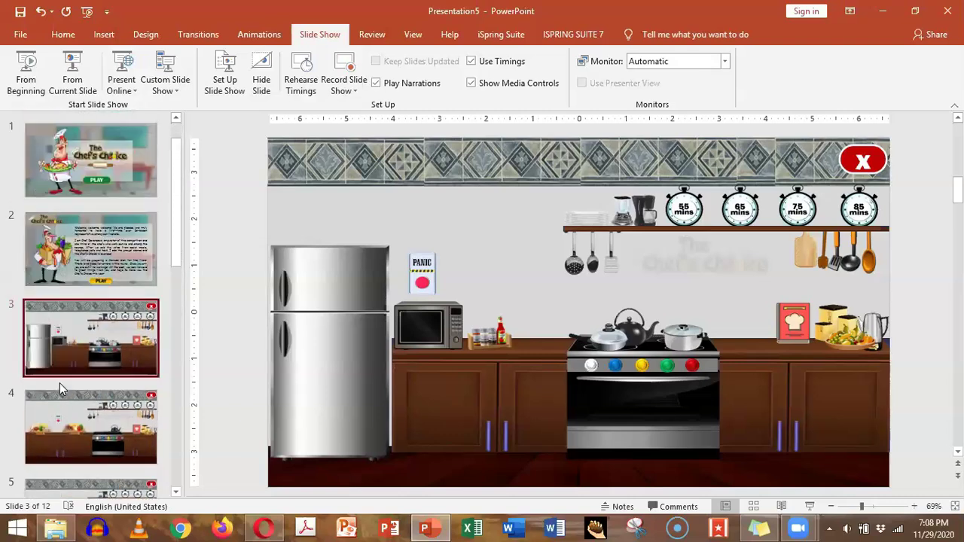
Return to the title slide and start the slide show from the beginning.
{"action": "left_click", "coordinate": [100, 185]}
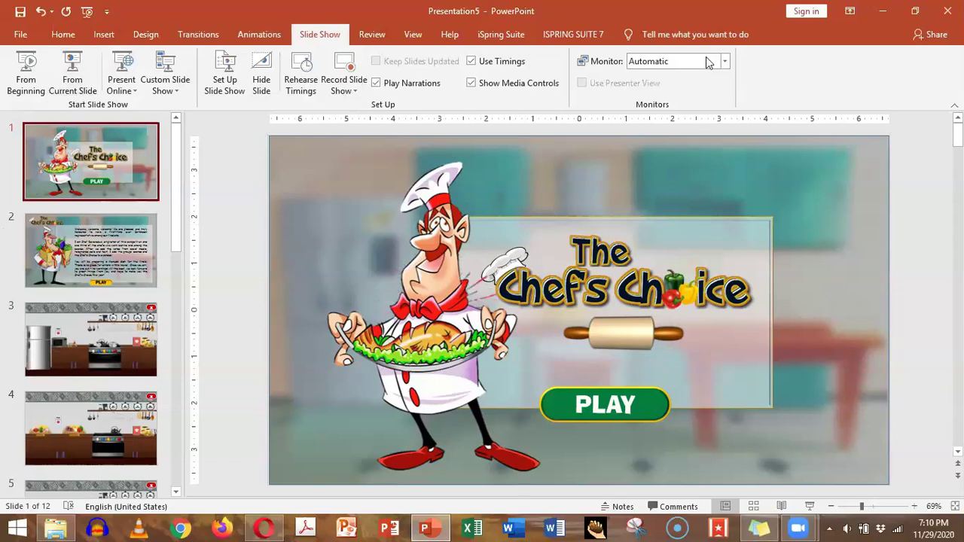
{"action": "key", "text": "F5"}
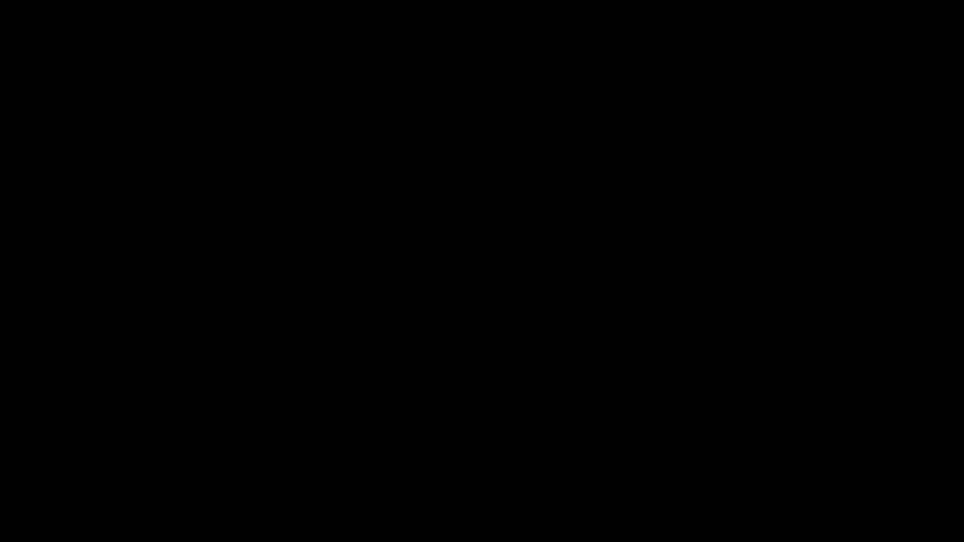